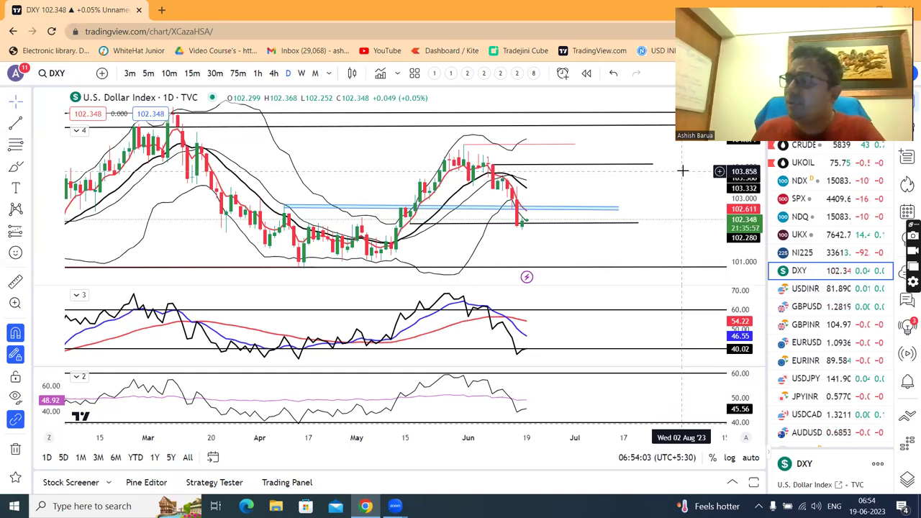
# Brush a red level line just beneath the latest DXY daily candles and a short path rising to the blue zone and falling back
pyautogui.moveTo(680, 187); pyautogui.dragTo(661, 197)
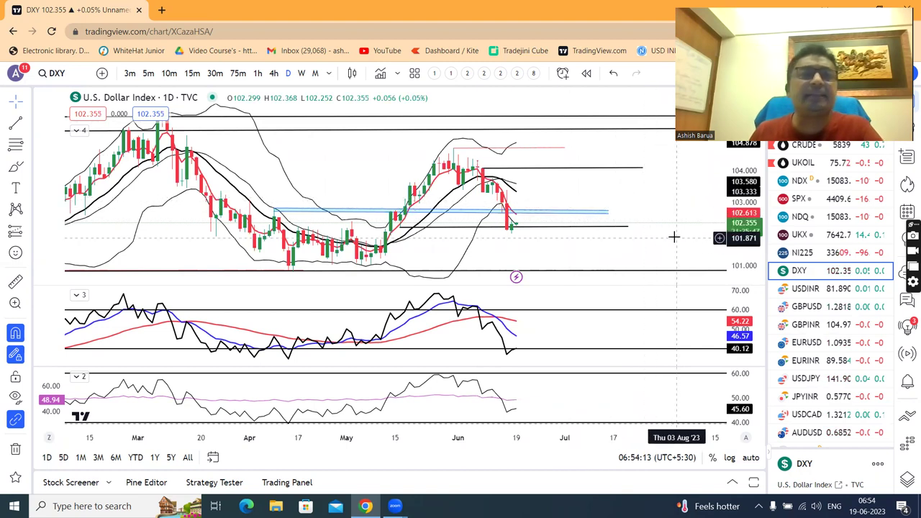
pyautogui.moveTo(672, 237); pyautogui.dragTo(623, 241)
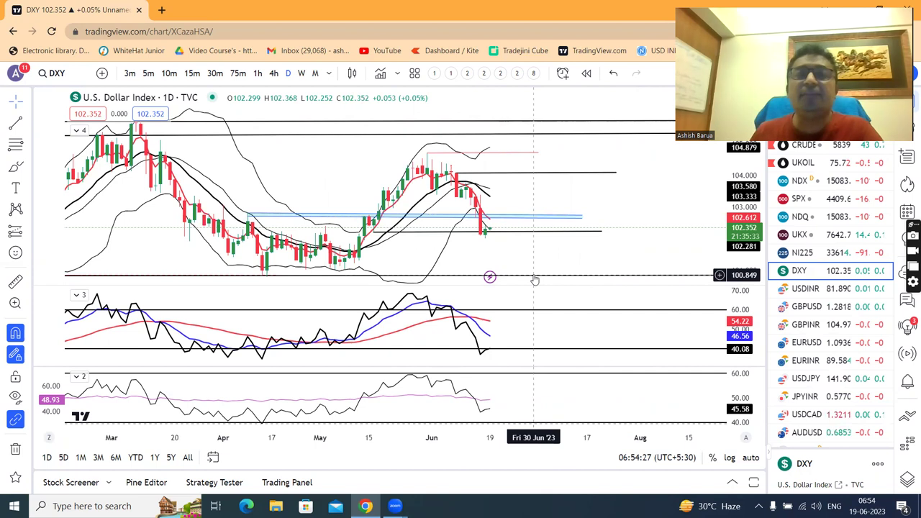
pyautogui.click(15, 167)
pyautogui.moveTo(487, 231)
pyautogui.mouseDown()
pyautogui.moveTo(503, 214)
pyautogui.moveTo(514, 250)
pyautogui.moveTo(558, 236)
pyautogui.moveTo(469, 236)
pyautogui.mouseUp()
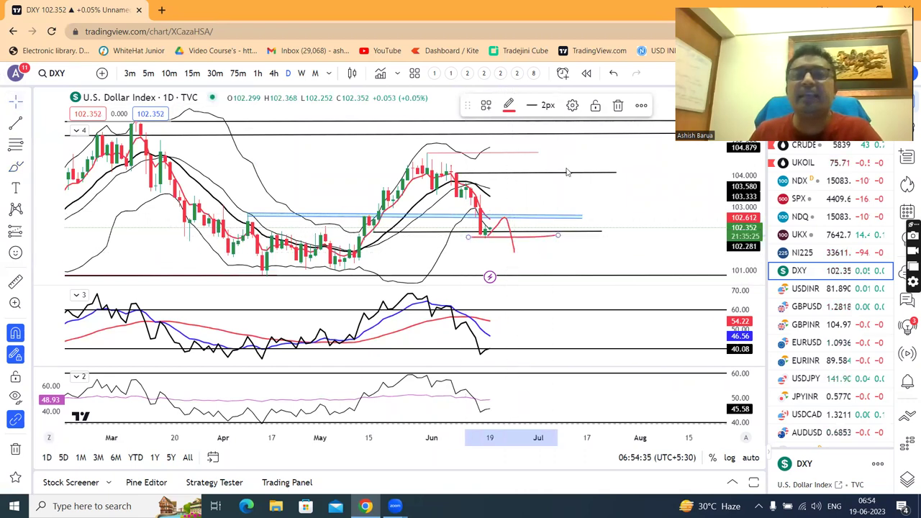
pyautogui.click(623, 189)
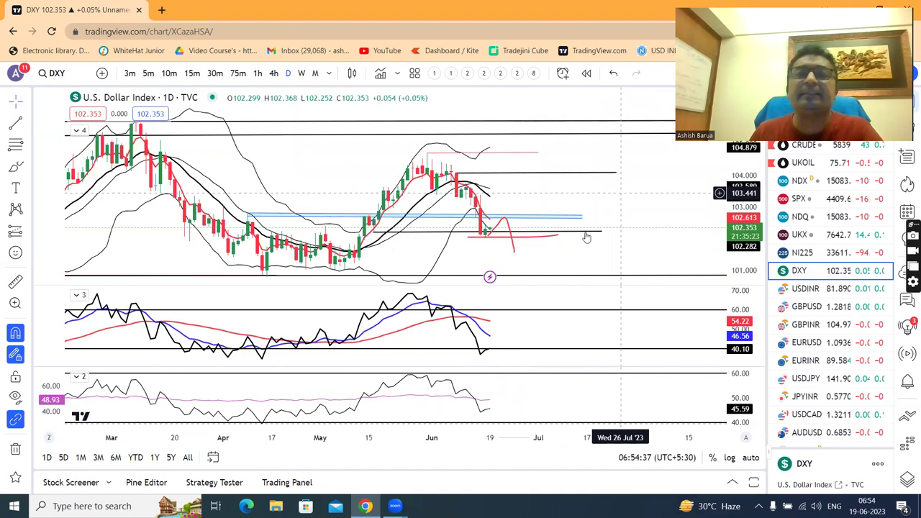
pyautogui.scroll(-1, 609, 257)
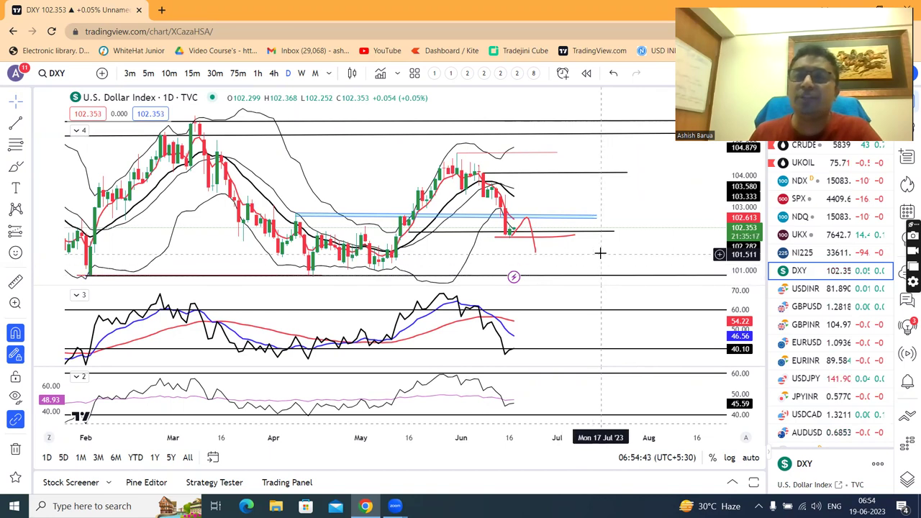
# Open the USDINR daily chart and examine the recent candles against the converging red trendlines and the purple support lines
pyautogui.click(801, 288)
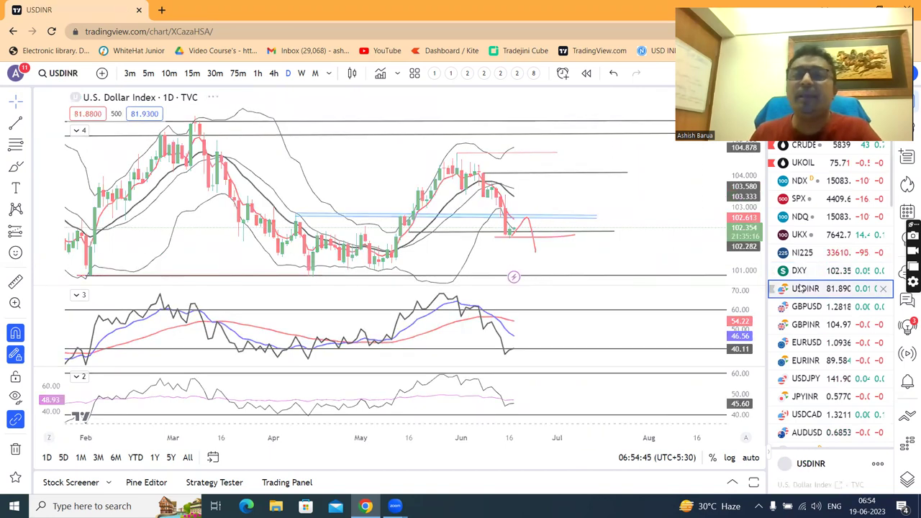
pyautogui.hscroll(3, 618, 249)
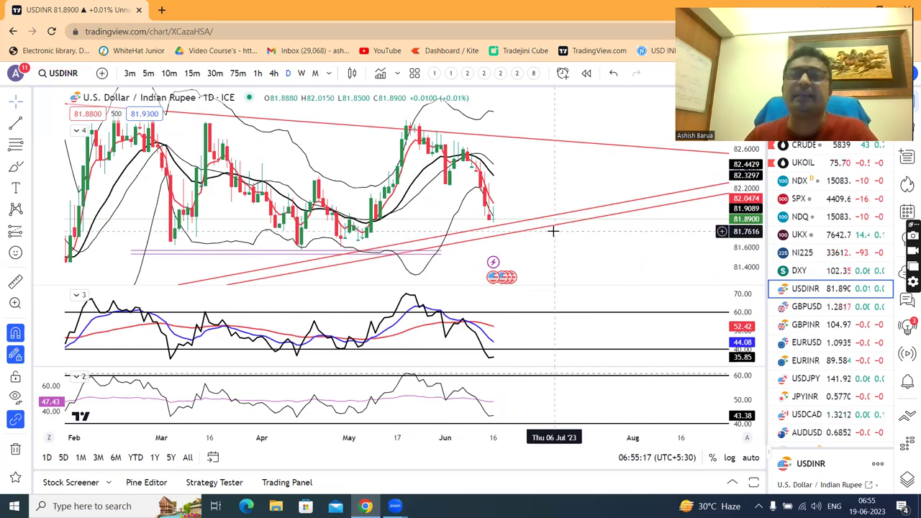
pyautogui.scroll(-1, 647, 237)
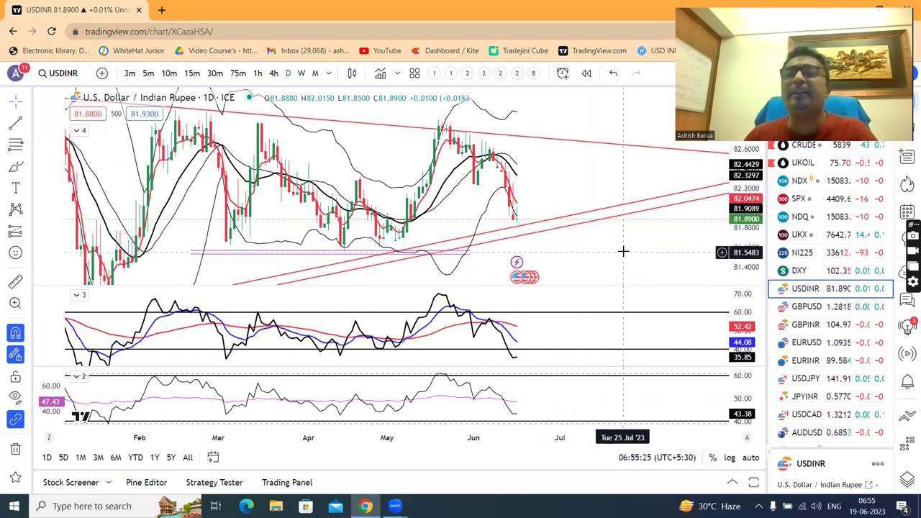
pyautogui.moveTo(633, 244); pyautogui.dragTo(498, 216)
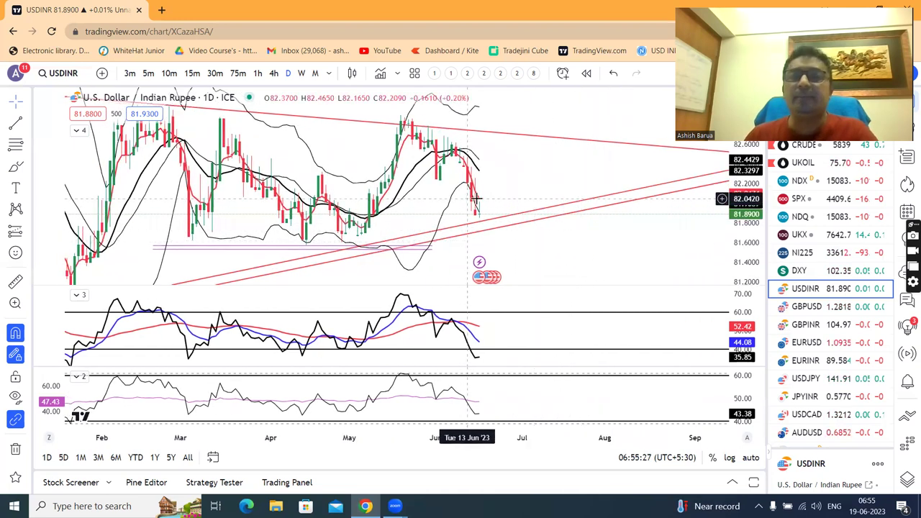
pyautogui.scroll(-1, 539, 211)
pyautogui.scroll(1, 540, 211)
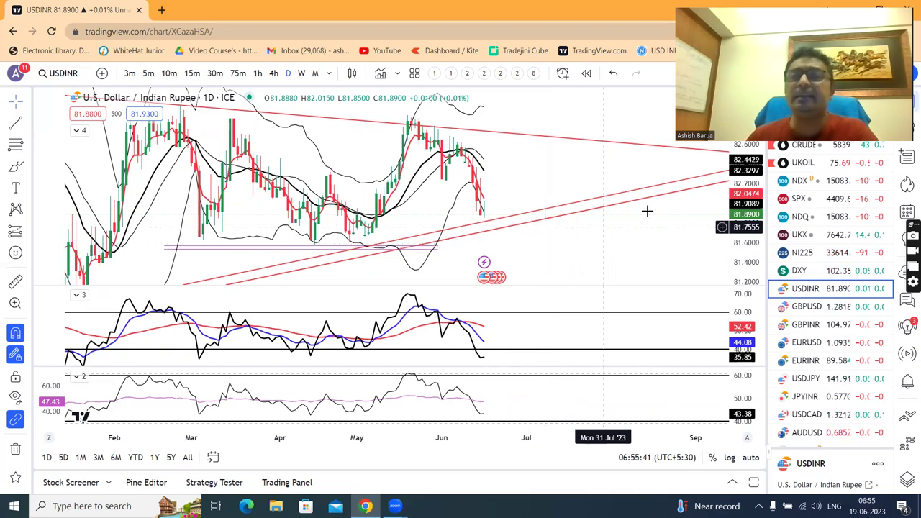
pyautogui.moveTo(737, 214); pyautogui.dragTo(737, 232)
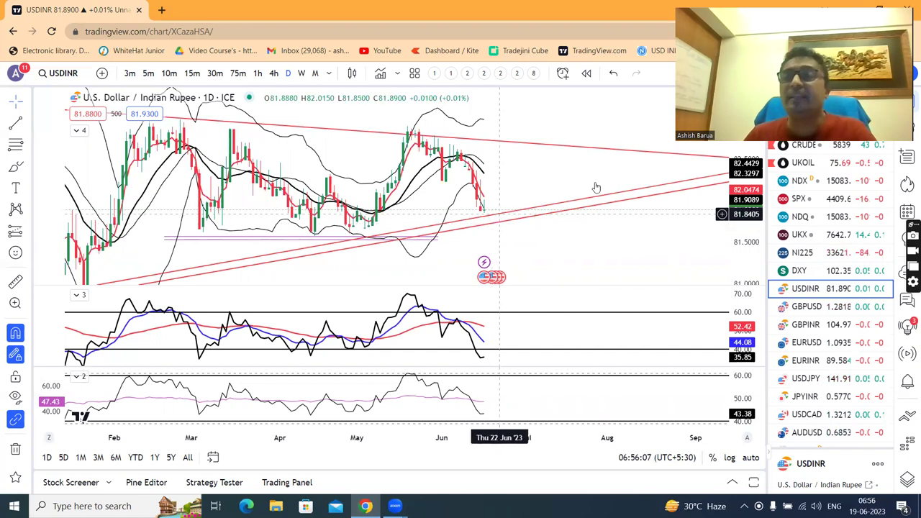
pyautogui.hscroll(2, 549, 171)
pyautogui.moveTo(549, 172); pyautogui.dragTo(544, 163)
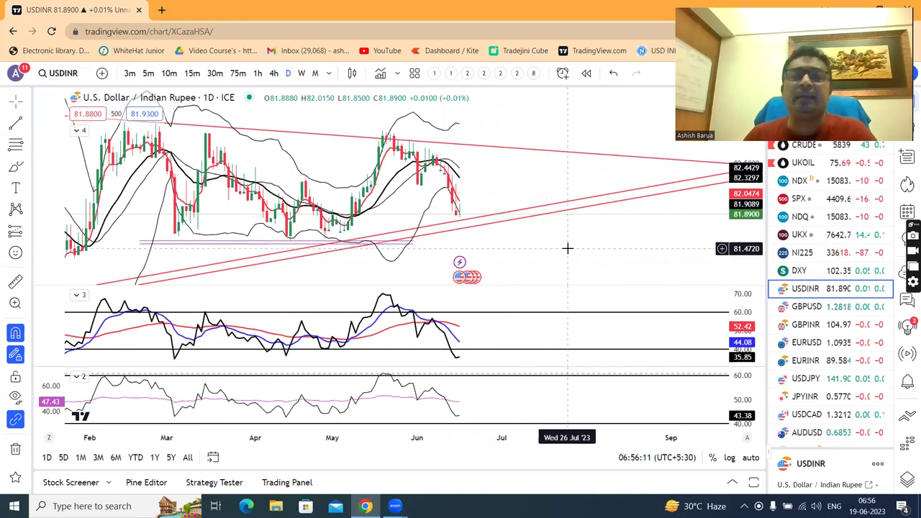
pyautogui.scroll(-1, 566, 248)
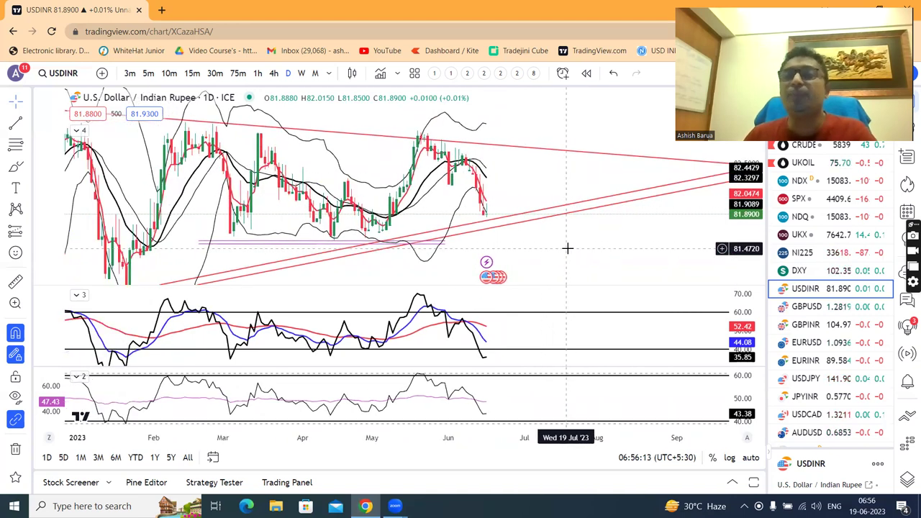
pyautogui.scroll(-1, 566, 249)
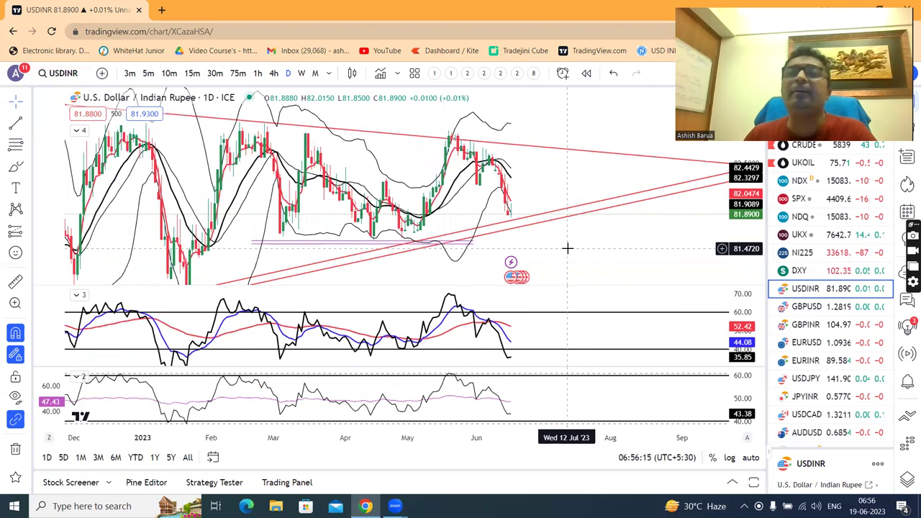
pyautogui.scroll(1, 567, 249)
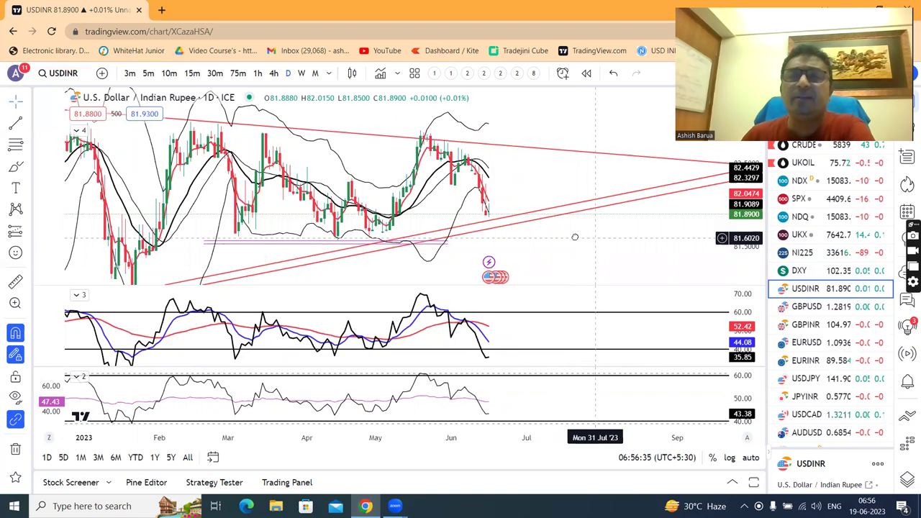
pyautogui.hscroll(2, 565, 234)
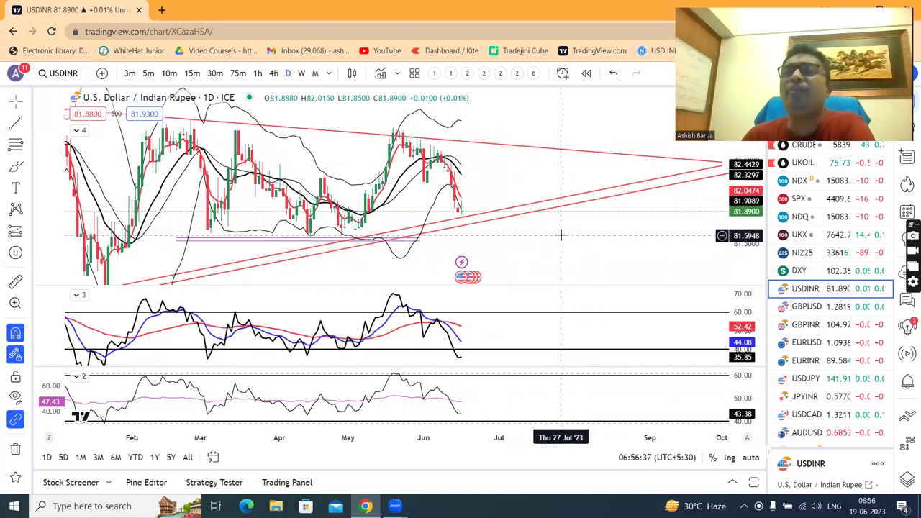
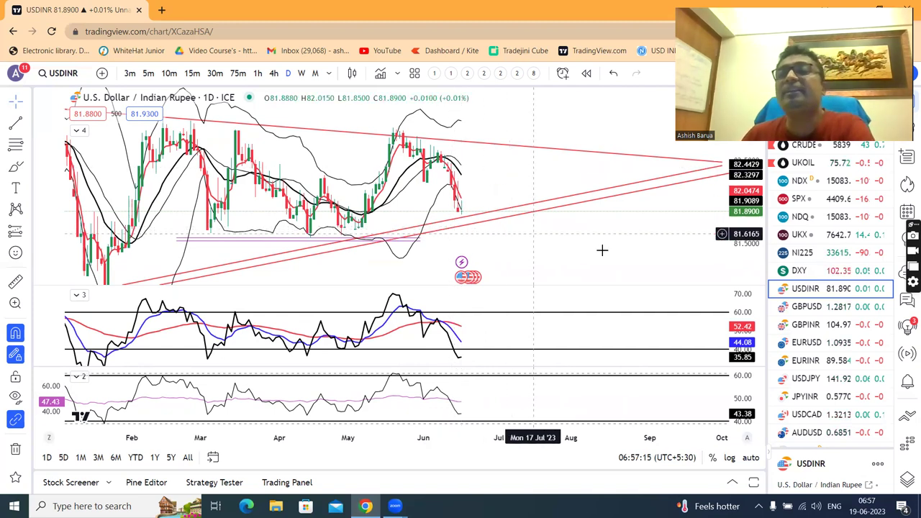
# Open the GBPUSD chart and brush a small red oval around the upper red horizontal level, just after the latest candles
pyautogui.press('Down')
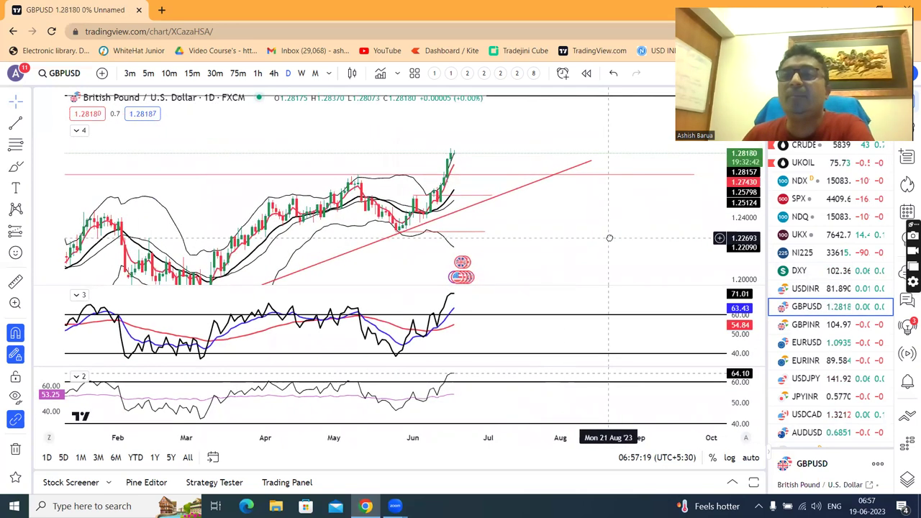
pyautogui.moveTo(610, 237); pyautogui.dragTo(614, 205)
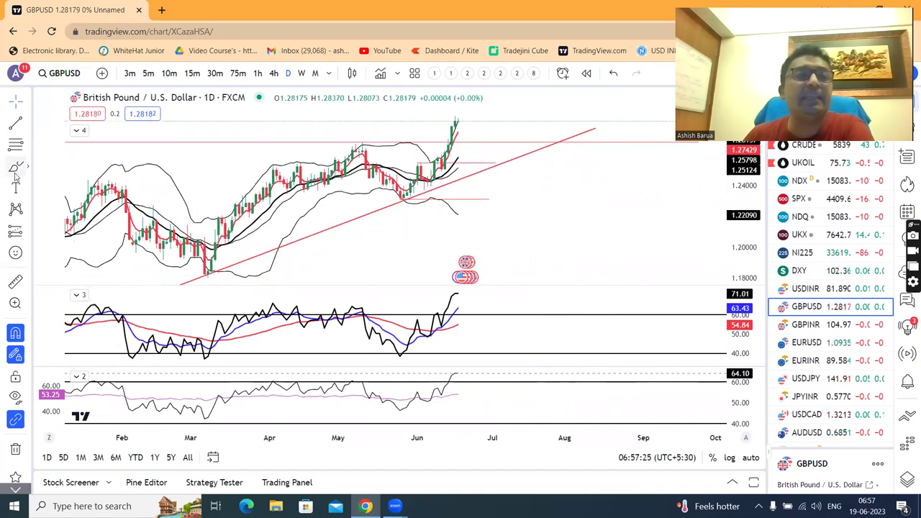
pyautogui.moveTo(501, 136)
pyautogui.mouseDown()
pyautogui.moveTo(457, 144)
pyautogui.moveTo(483, 150)
pyautogui.moveTo(502, 143)
pyautogui.moveTo(497, 136)
pyautogui.mouseUp()
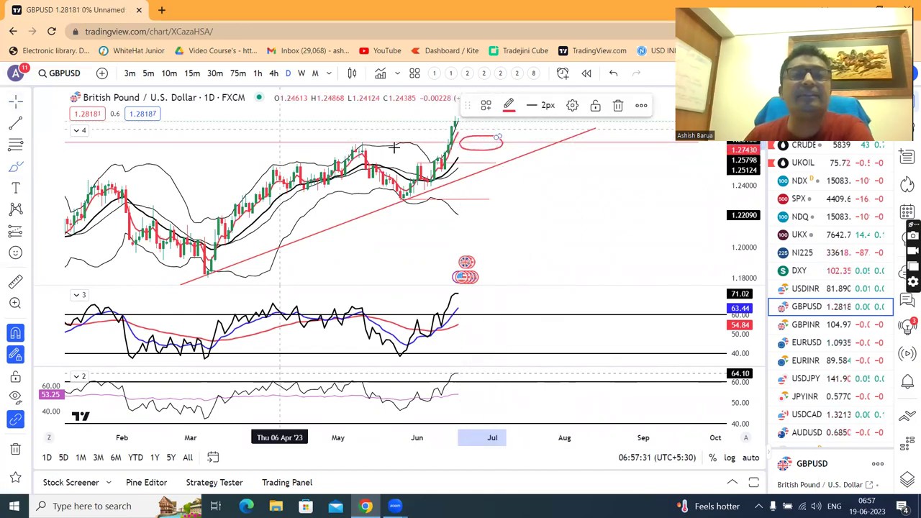
pyautogui.click(353, 141)
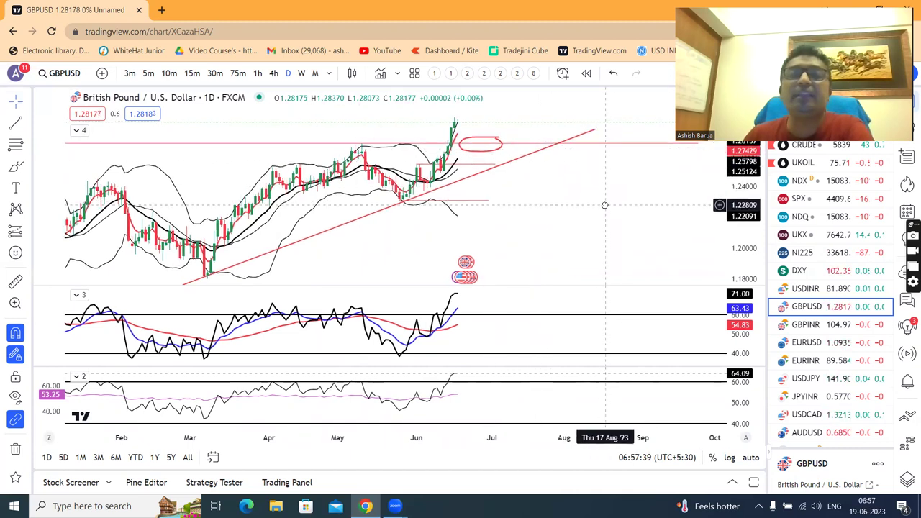
# Open the GBPINR chart and brush a red path from the latest candle dipping to the blue zone's lower edge and rising above the zone
pyautogui.click(818, 328)
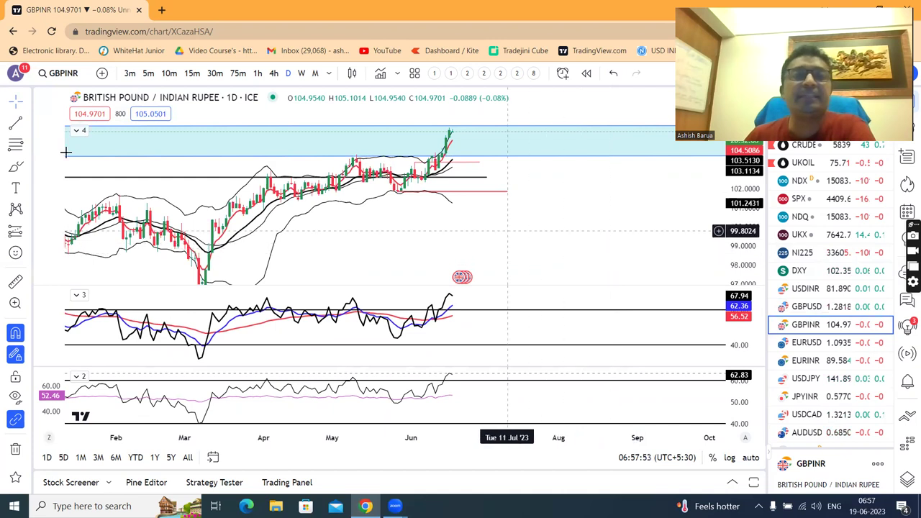
pyautogui.click(15, 166)
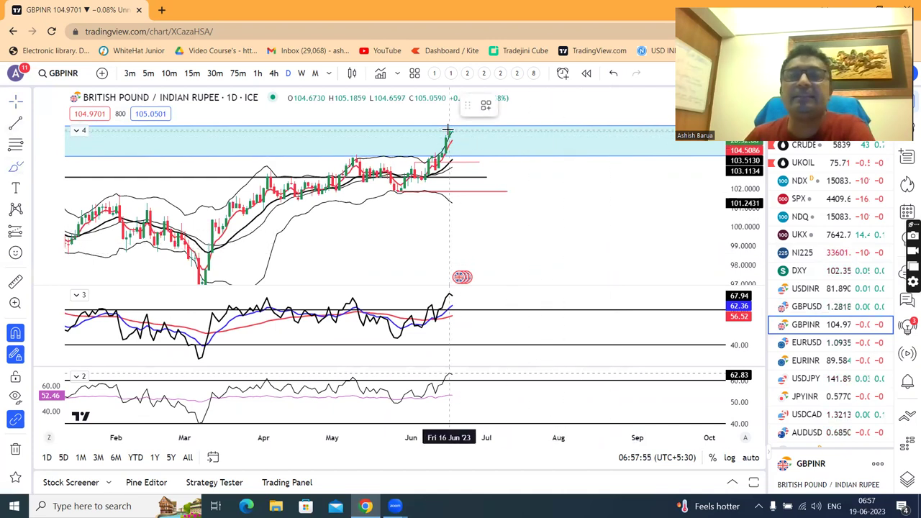
pyautogui.moveTo(447, 132)
pyautogui.mouseDown()
pyautogui.moveTo(471, 155)
pyautogui.moveTo(489, 149)
pyautogui.moveTo(496, 115)
pyautogui.mouseUp()
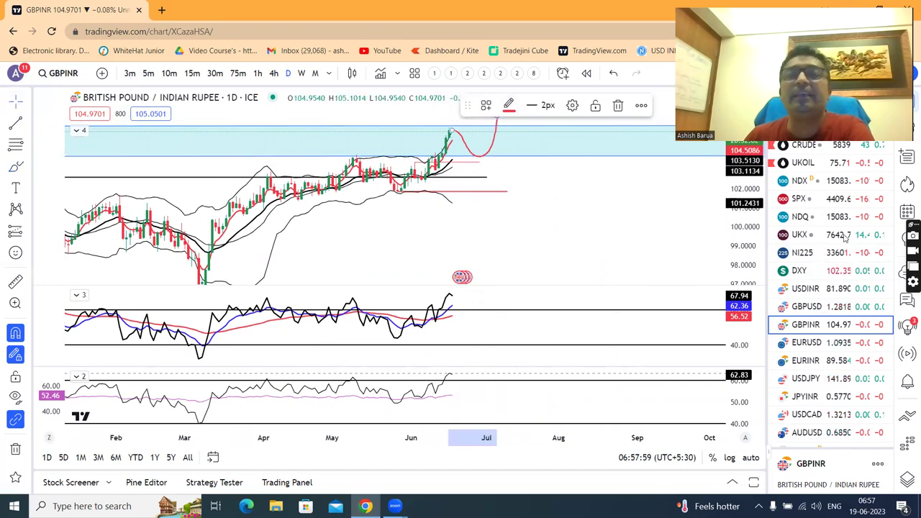
pyautogui.click(649, 240)
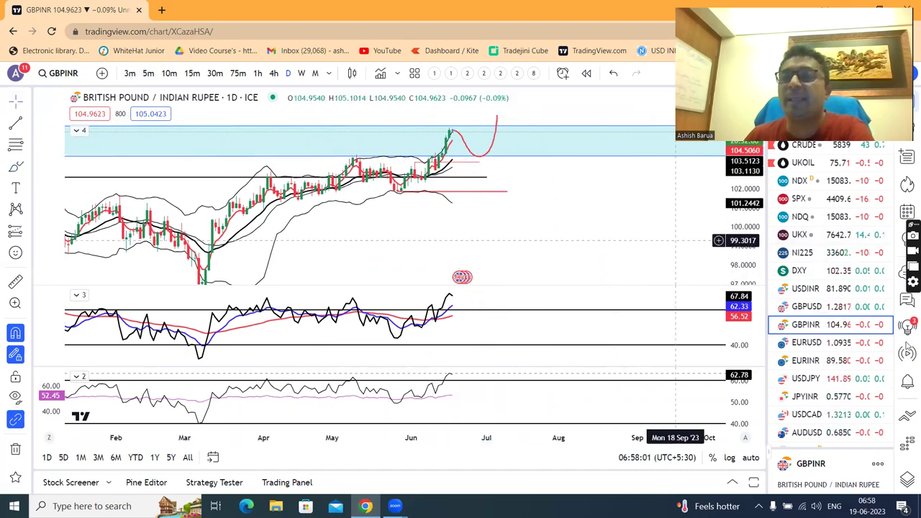
# Open the EURUSD chart and extend the short red horizontal line starting on 12 May '23 to 21 Aug '23, at about 1.0844
pyautogui.click(807, 344)
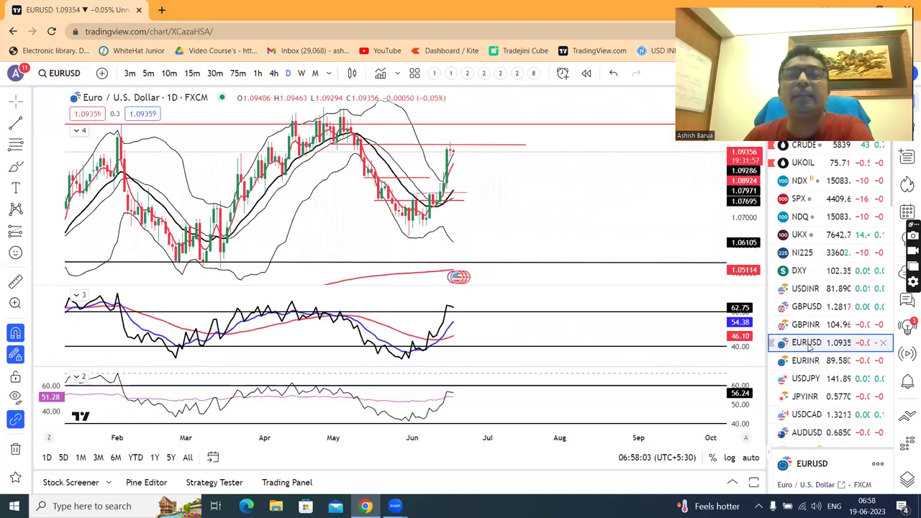
pyautogui.moveTo(651, 199); pyautogui.dragTo(648, 215)
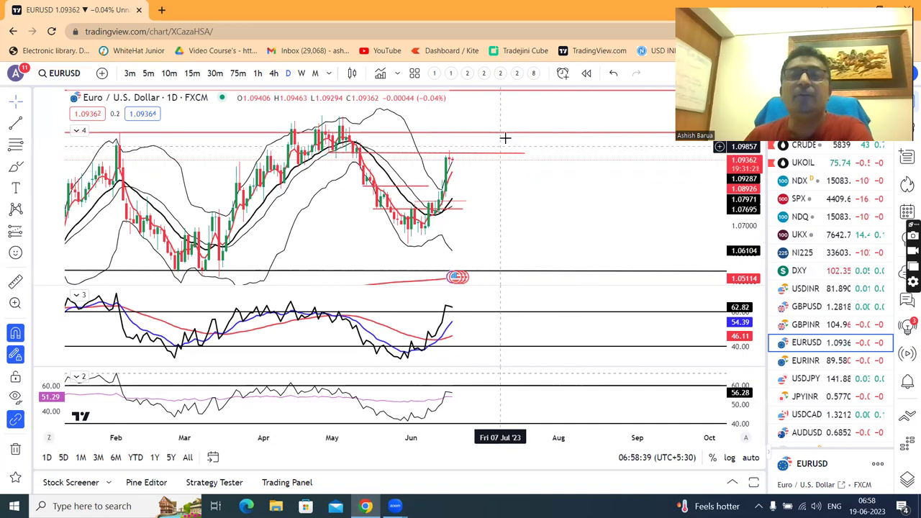
pyautogui.moveTo(505, 171); pyautogui.dragTo(495, 154)
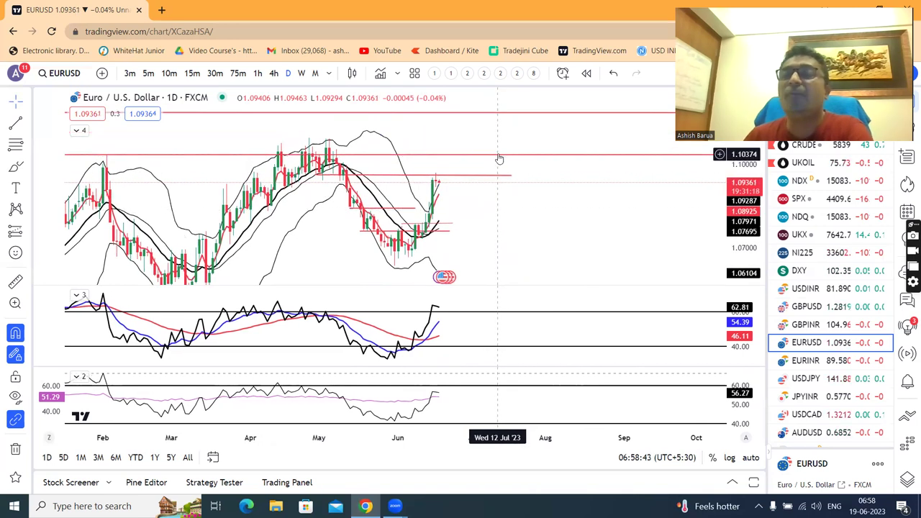
pyautogui.moveTo(511, 206); pyautogui.dragTo(516, 185)
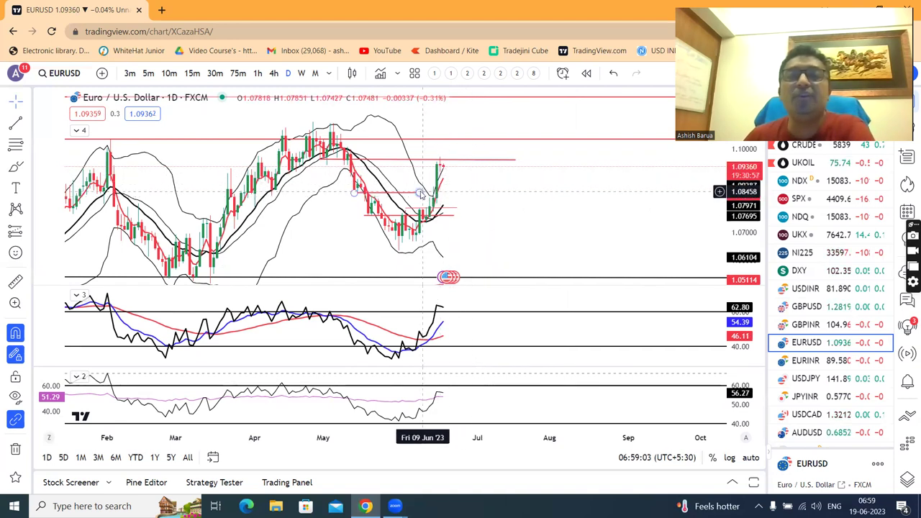
pyautogui.moveTo(431, 192)
pyautogui.mouseDown()
pyautogui.moveTo(524, 203)
pyautogui.moveTo(598, 193)
pyautogui.mouseUp()
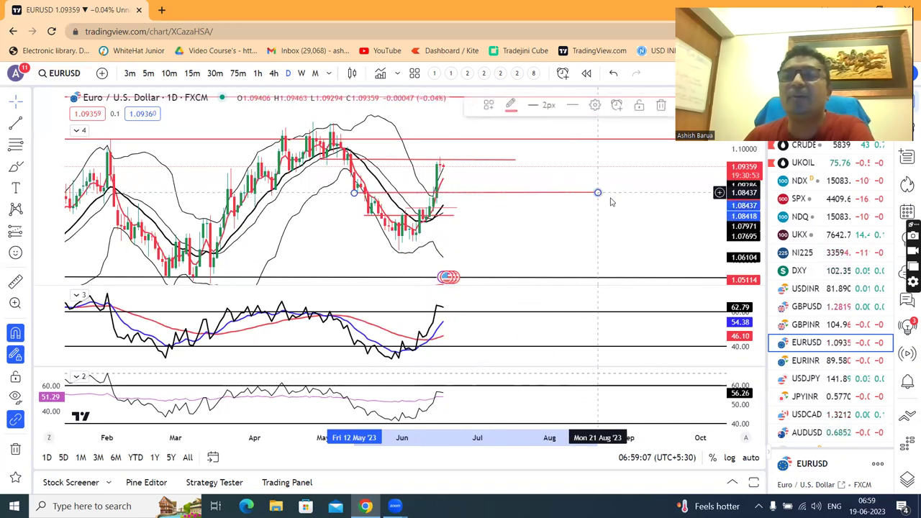
pyautogui.click(546, 240)
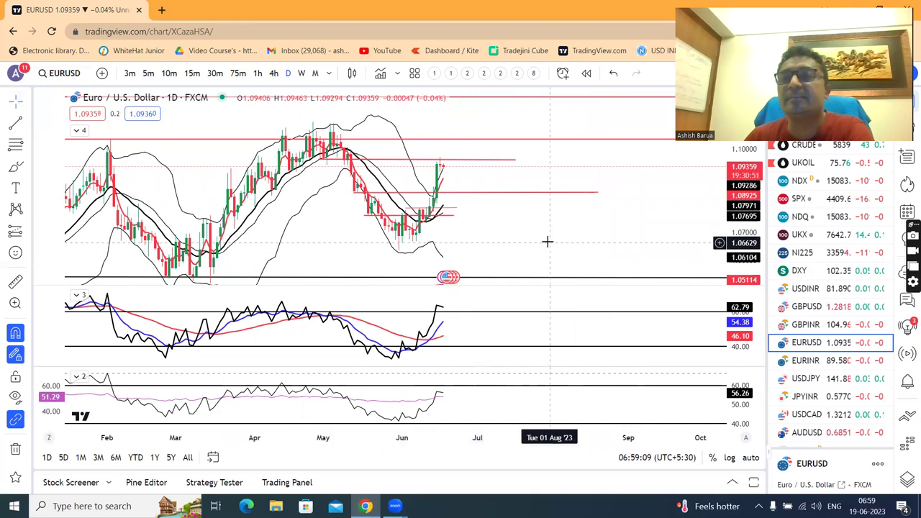
# Open the EURINR chart and extend the orange rectangle beneath the blue zone forward to 31 Jul '23
pyautogui.click(802, 362)
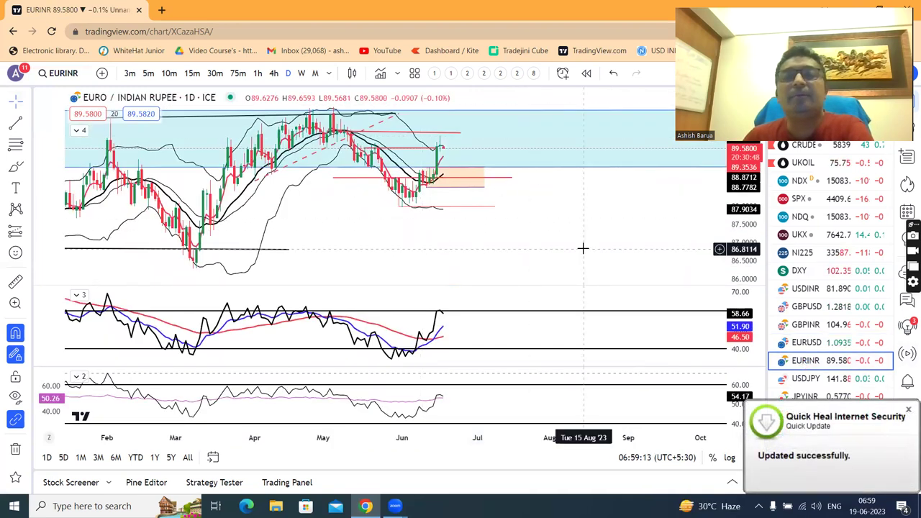
pyautogui.scroll(1, 583, 248)
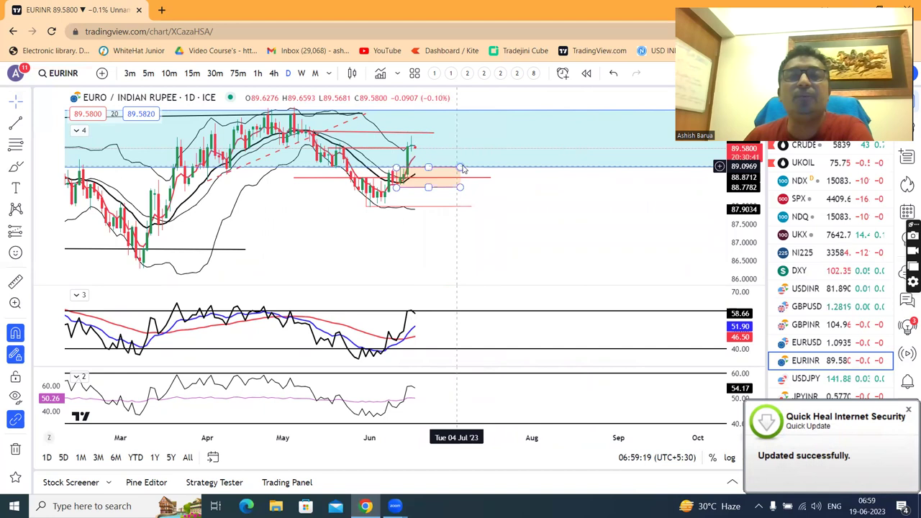
pyautogui.moveTo(460, 168); pyautogui.dragTo(530, 170)
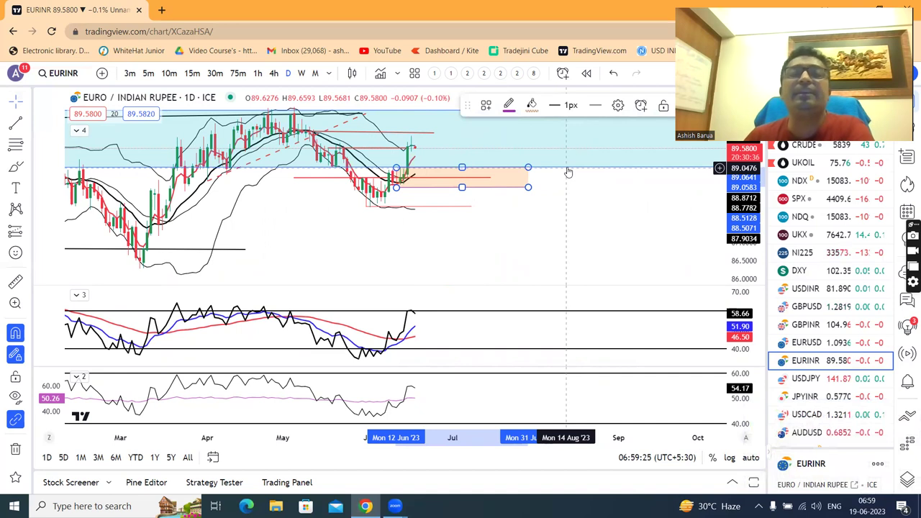
pyautogui.click(562, 229)
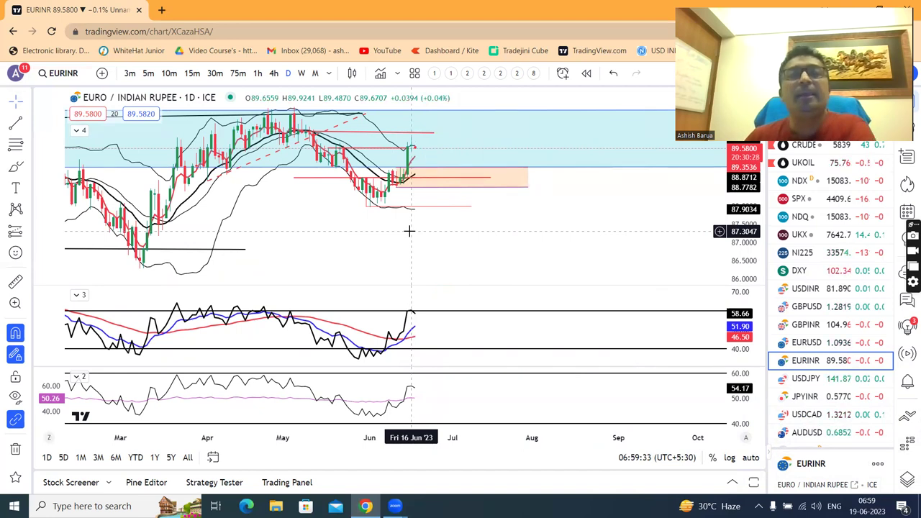
# Open the USDJPY chart and extend the thin red horizontal line starting on 29 May '23 to 26 Jul '23, at about 140.962
pyautogui.click(806, 378)
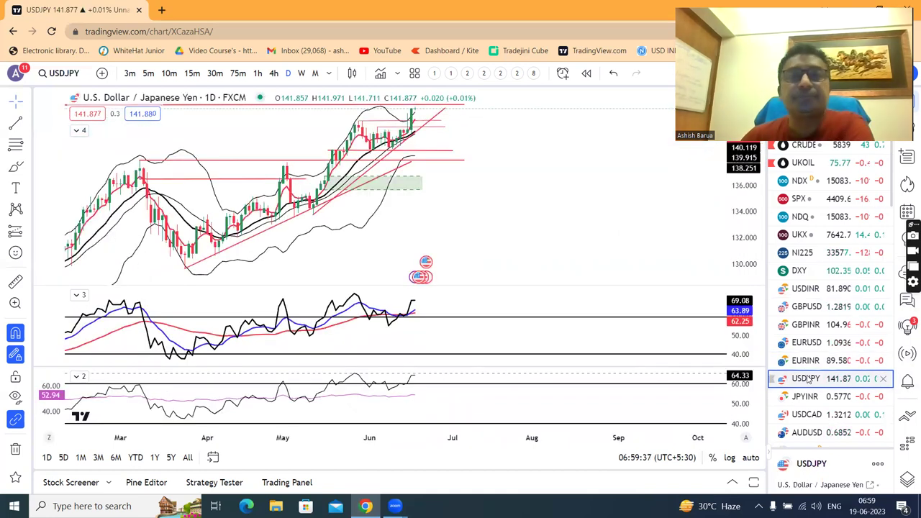
pyautogui.moveTo(585, 211); pyautogui.dragTo(583, 275)
pyautogui.moveTo(554, 211); pyautogui.dragTo(539, 167)
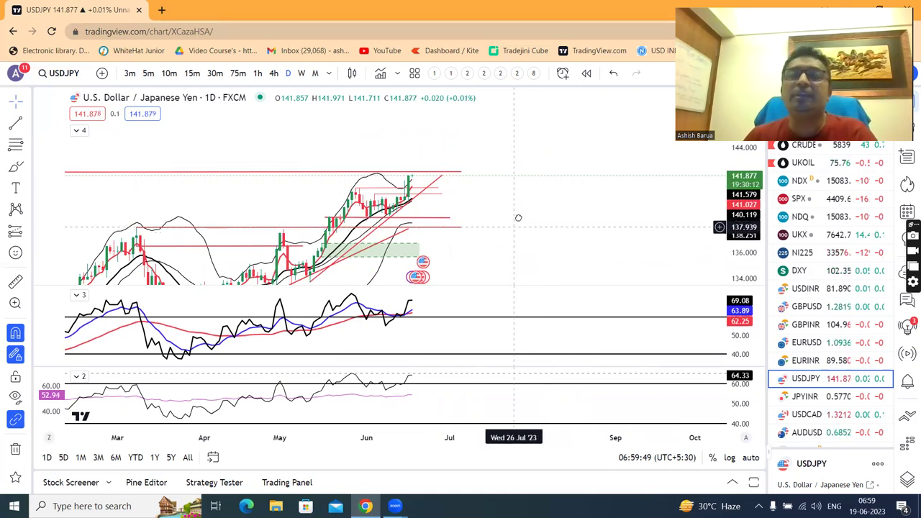
pyautogui.moveTo(518, 217); pyautogui.dragTo(522, 202)
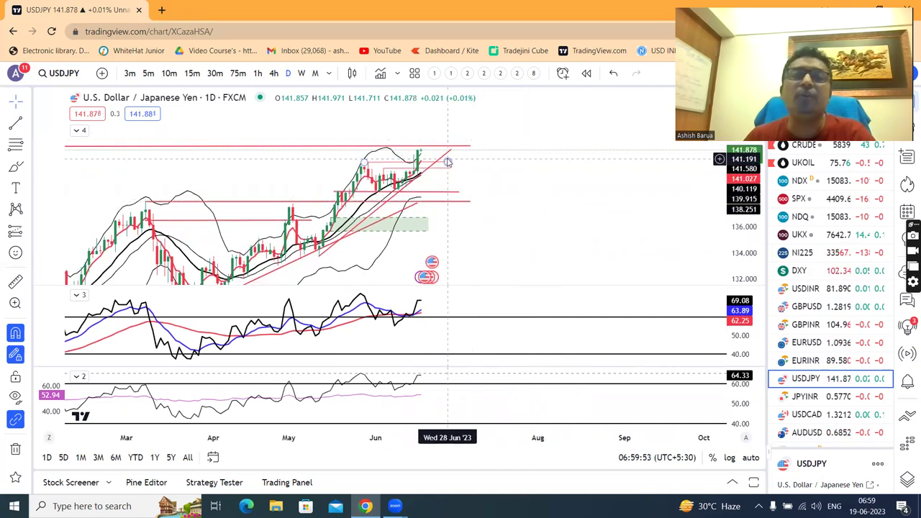
pyautogui.moveTo(447, 164); pyautogui.dragTo(523, 162)
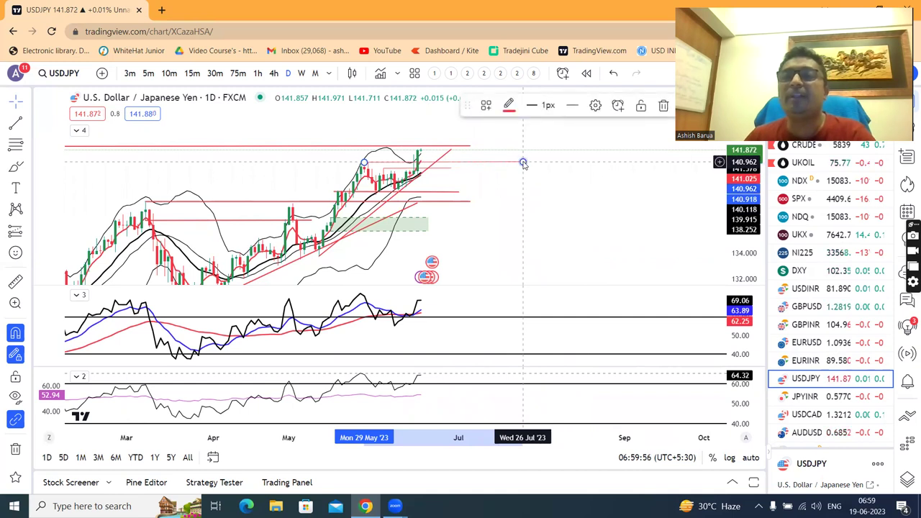
pyautogui.click(560, 224)
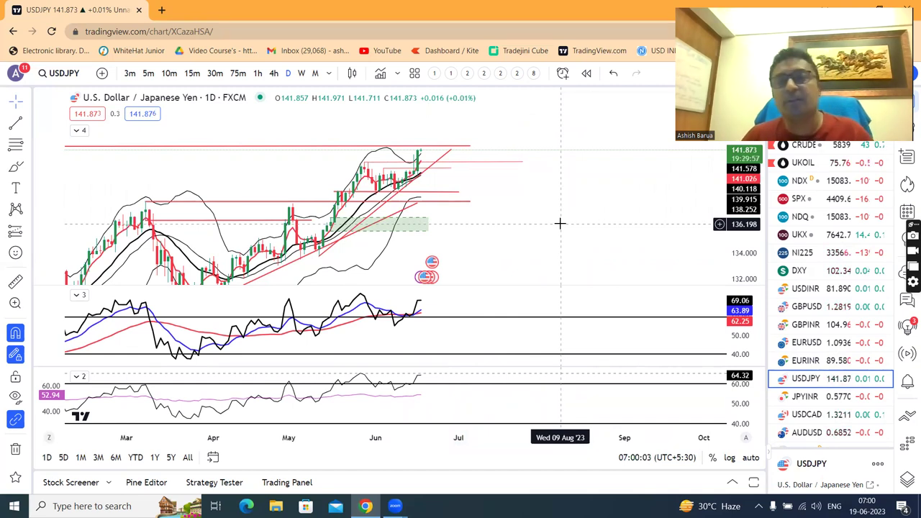
# Open the JPYINR chart and brush a red path bouncing from the latest candle before falling, plus a nearly flat red line at the recent low
pyautogui.click(806, 397)
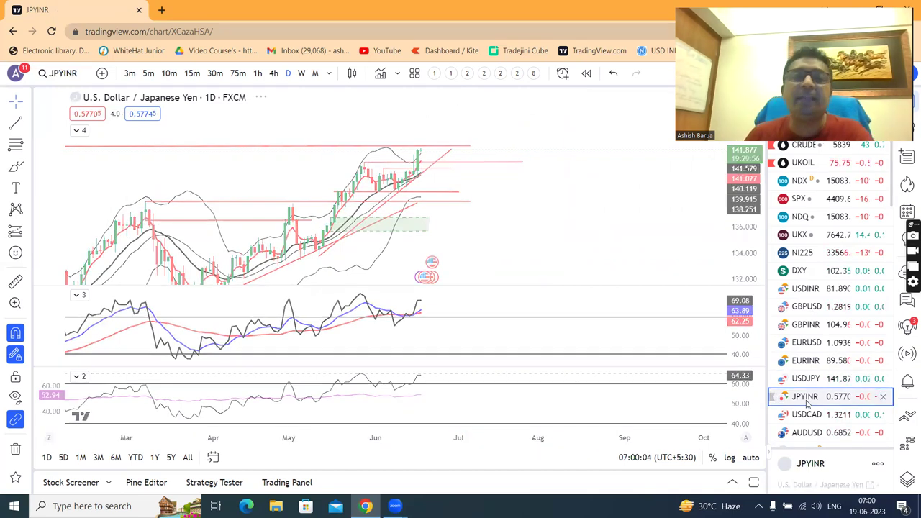
pyautogui.moveTo(585, 243); pyautogui.dragTo(583, 217)
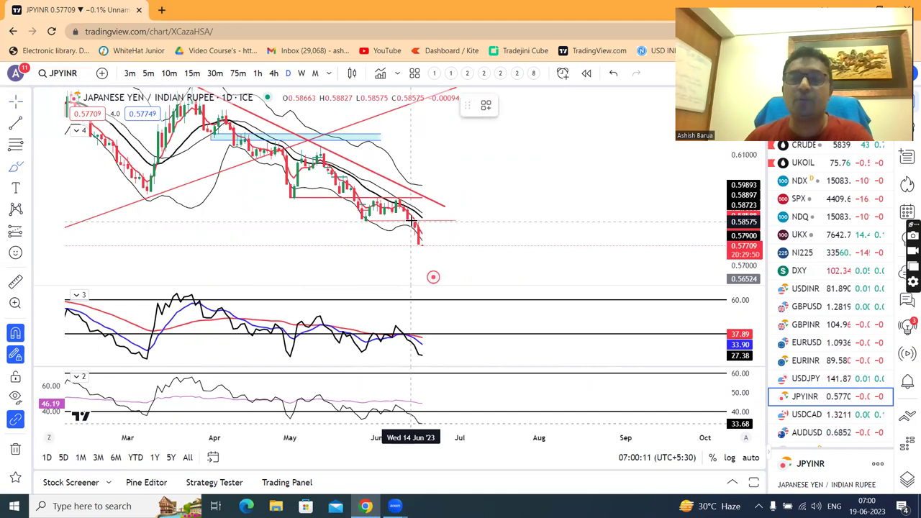
pyautogui.click(411, 221)
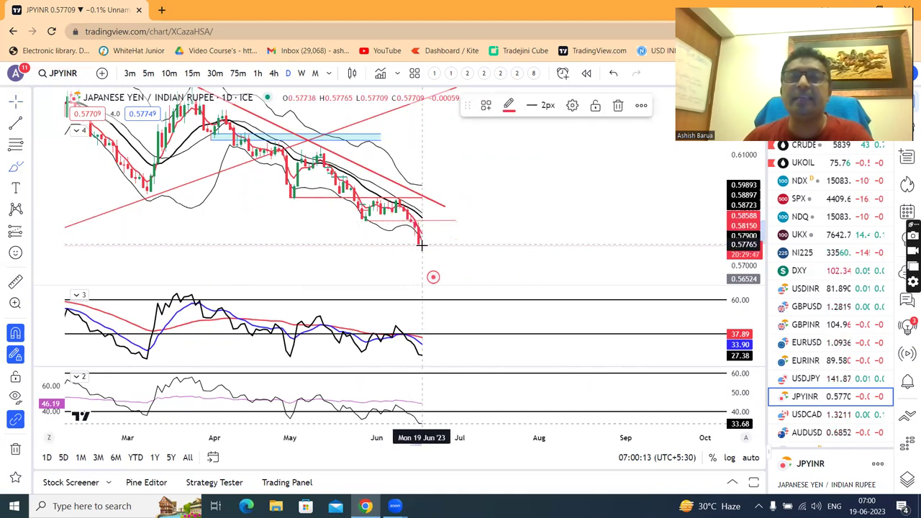
pyautogui.moveTo(422, 244)
pyautogui.mouseDown()
pyautogui.moveTo(447, 220)
pyautogui.moveTo(460, 263)
pyautogui.mouseUp()
pyautogui.moveTo(407, 246); pyautogui.dragTo(512, 254)
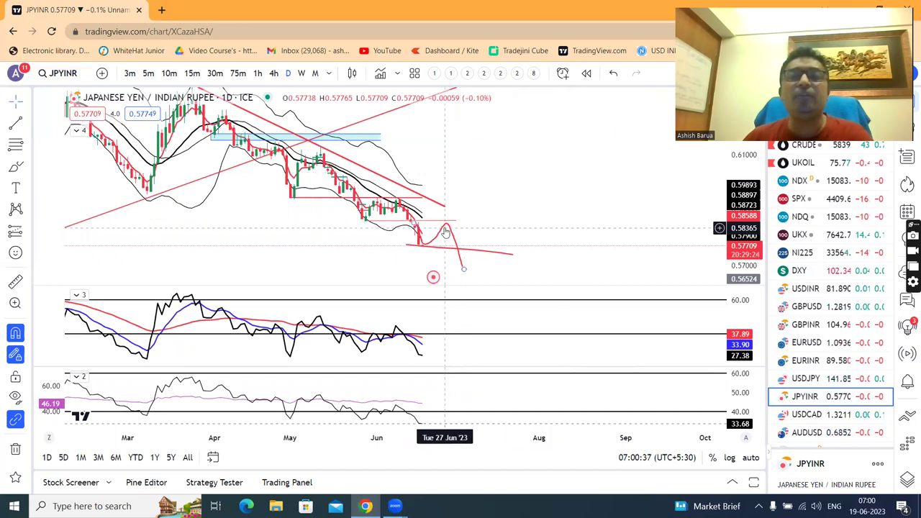
# Delete the brushed red path and the nearly flat brushed line at the latest JPYINR candles
pyautogui.click(447, 228)
pyautogui.click(618, 106)
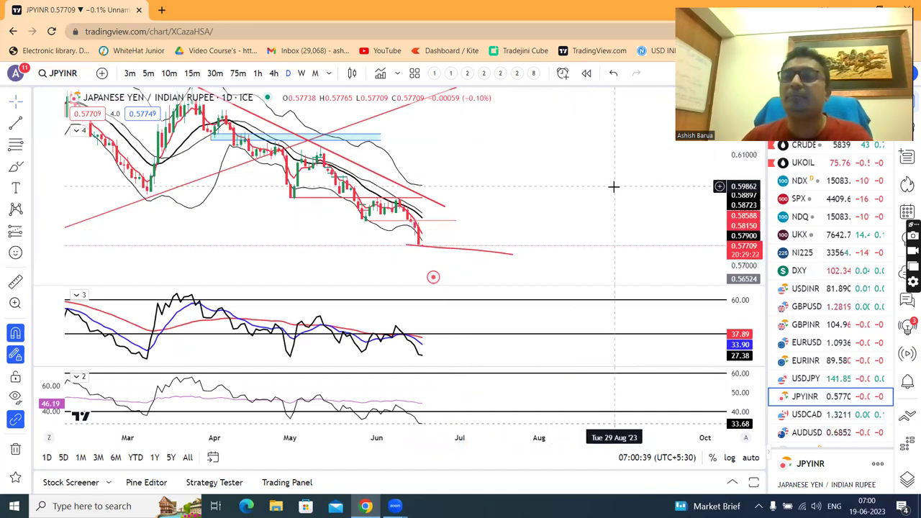
pyautogui.click(439, 250)
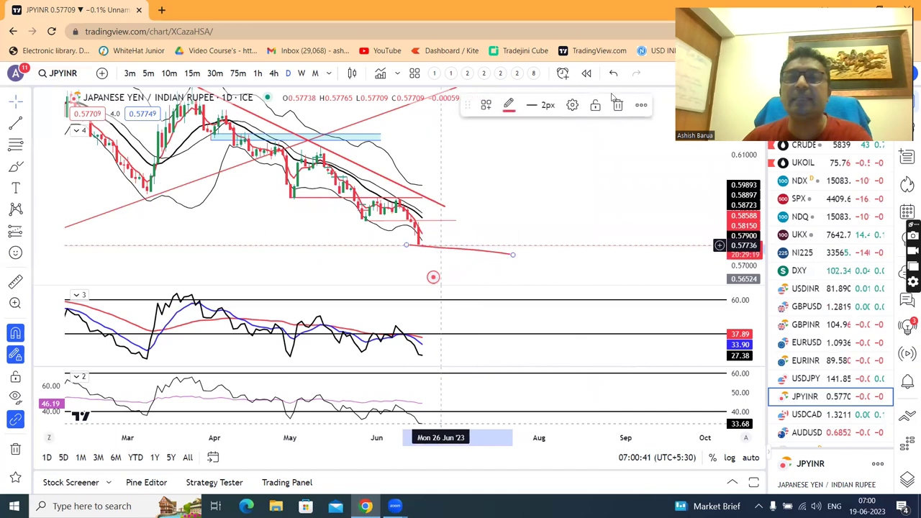
pyautogui.click(617, 106)
pyautogui.moveTo(593, 144); pyautogui.dragTo(576, 141)
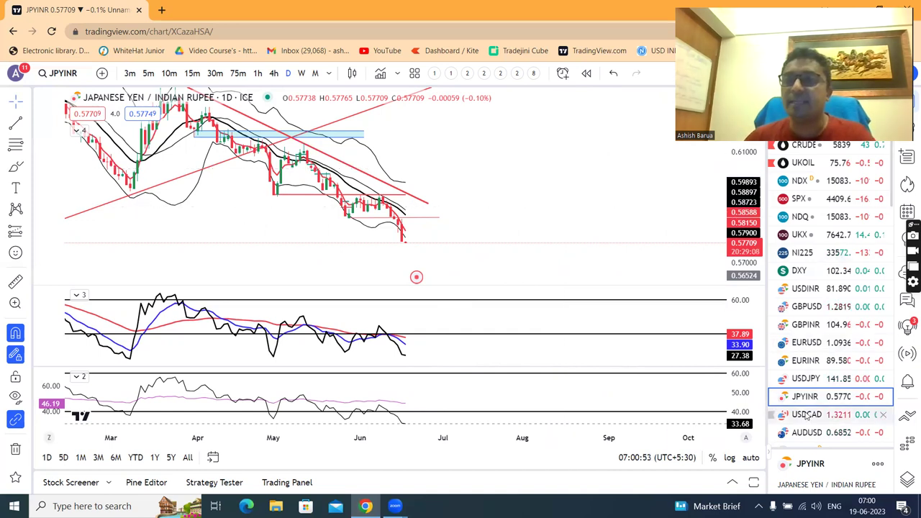
# Open the USDCAD chart and extend the upper red horizontal line starting on 09 Mar '23 to 09 Aug '23
pyautogui.press('Down')
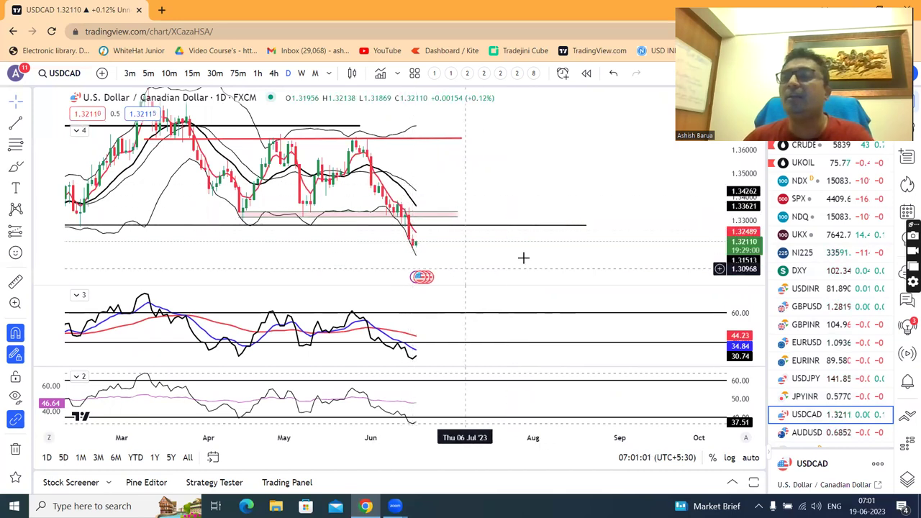
pyautogui.moveTo(546, 259); pyautogui.dragTo(576, 250)
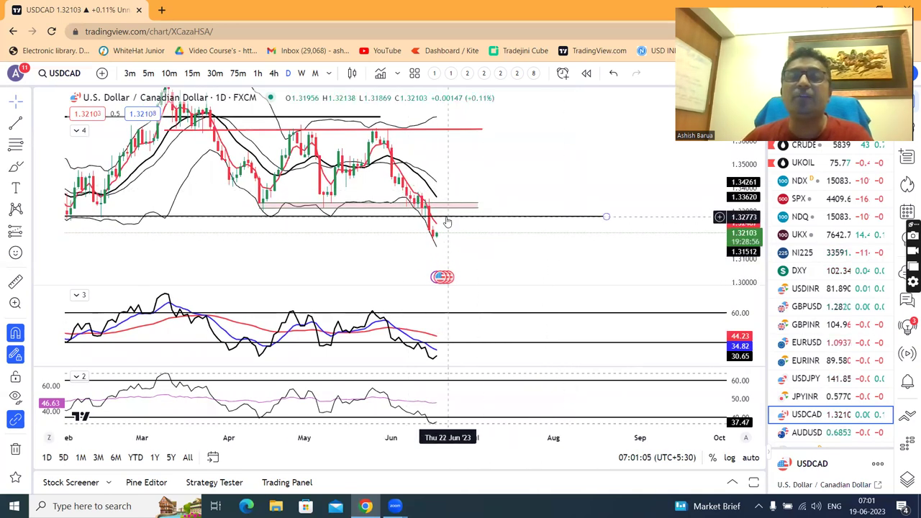
pyautogui.moveTo(514, 139)
pyautogui.mouseDown()
pyautogui.moveTo(510, 161)
pyautogui.moveTo(509, 123)
pyautogui.mouseUp()
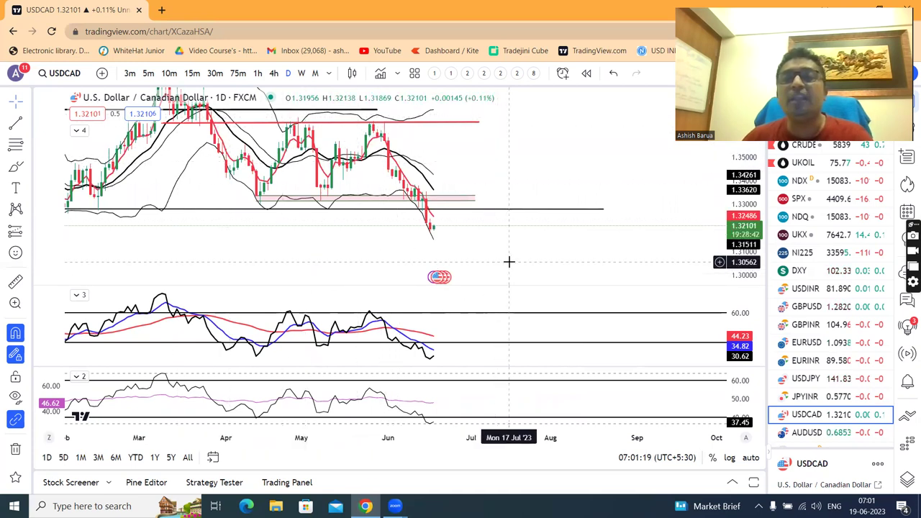
pyautogui.moveTo(509, 235); pyautogui.dragTo(516, 189)
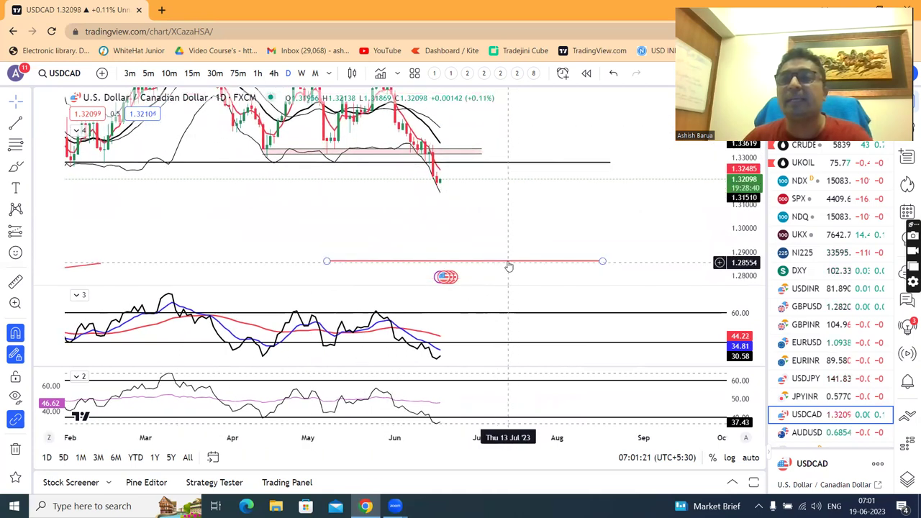
pyautogui.moveTo(520, 189); pyautogui.dragTo(520, 218)
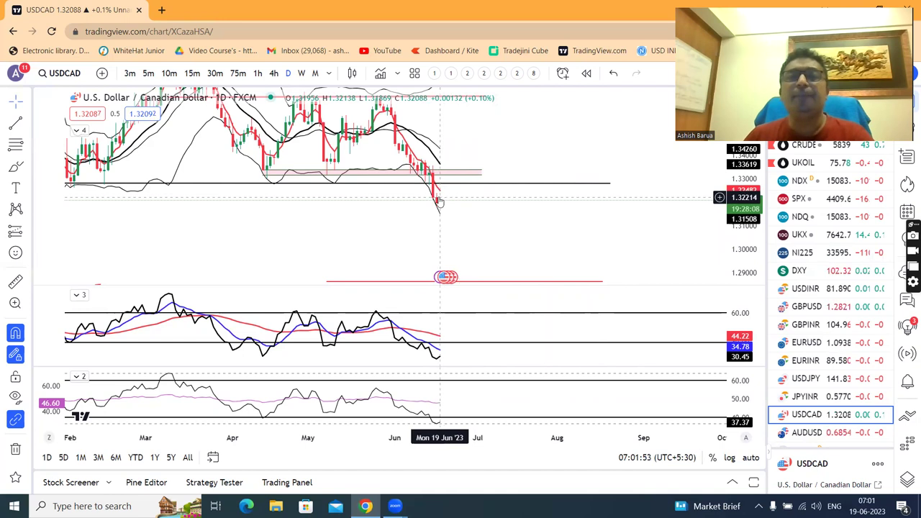
pyautogui.click(461, 179)
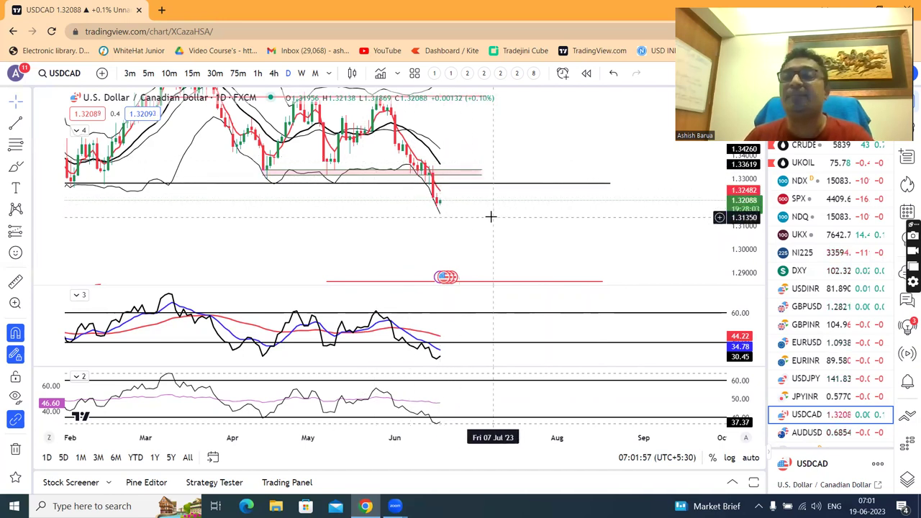
pyautogui.moveTo(556, 224); pyautogui.dragTo(547, 237)
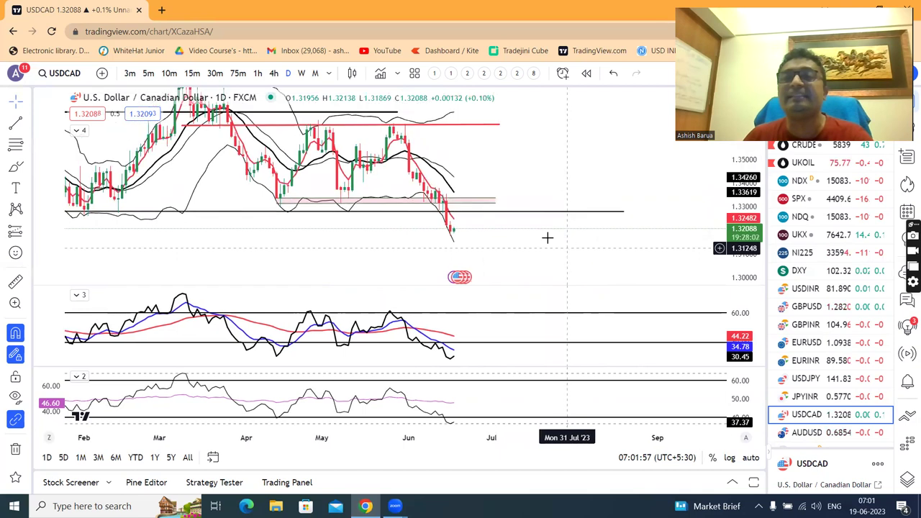
pyautogui.click(501, 130)
pyautogui.moveTo(502, 129); pyautogui.dragTo(594, 127)
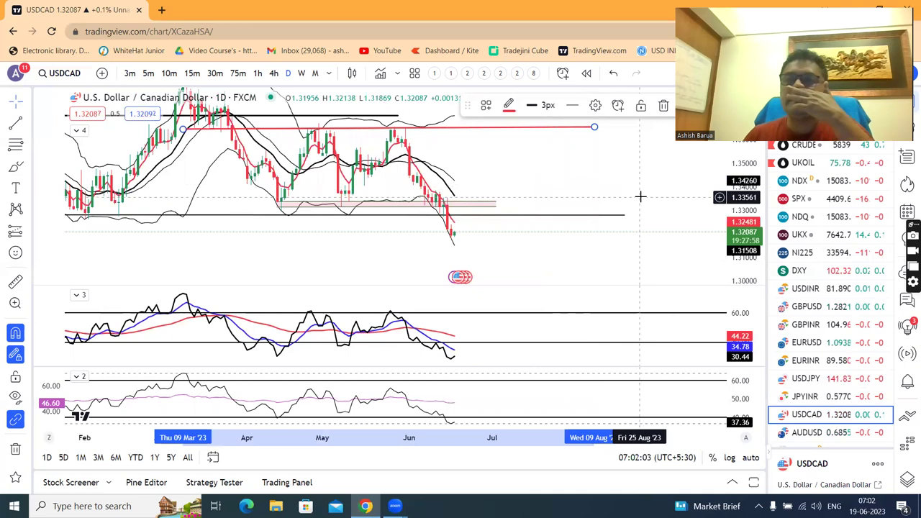
pyautogui.moveTo(640, 196); pyautogui.dragTo(628, 228)
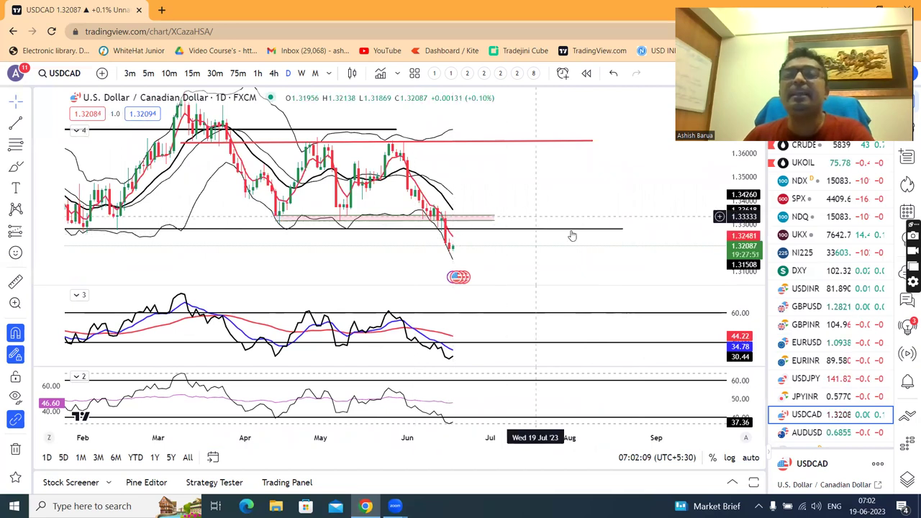
# Open the AUDUSD chart and brush a red path over the latest candles, dipping to the blue zone's upper edge and rising to the black horizontal line
pyautogui.scroll(-2, 814, 374)
pyautogui.click(814, 372)
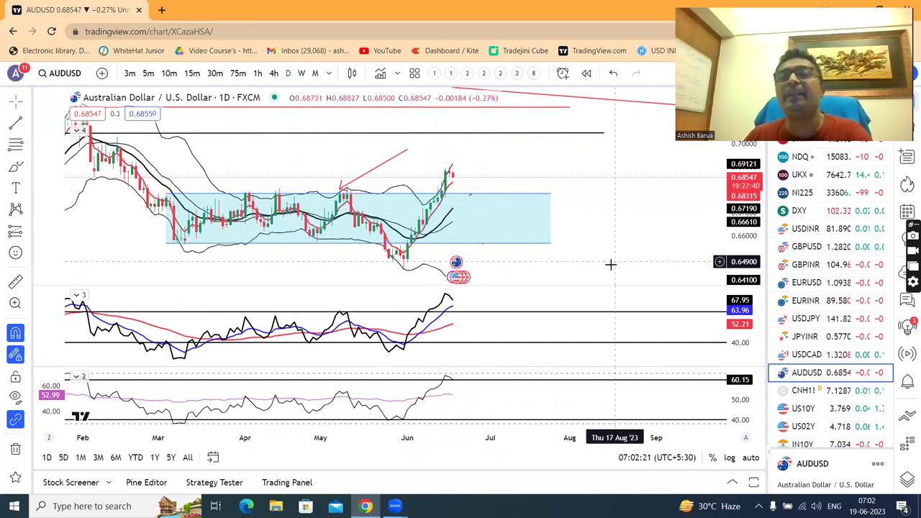
pyautogui.scroll(1, 608, 265)
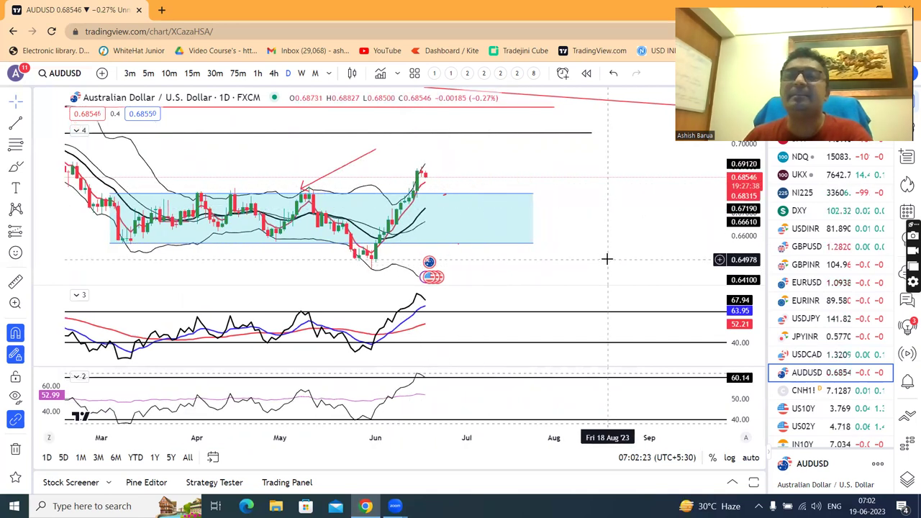
pyautogui.moveTo(606, 256); pyautogui.dragTo(644, 251)
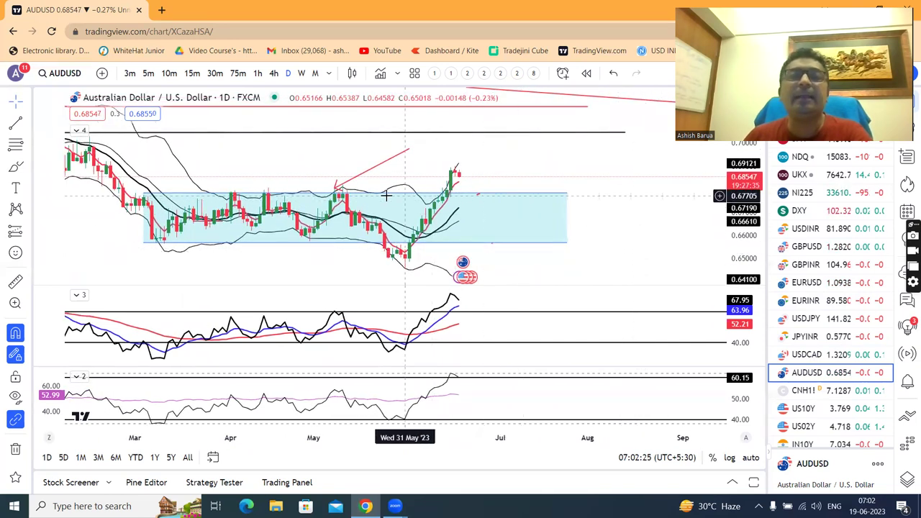
pyautogui.click(463, 195)
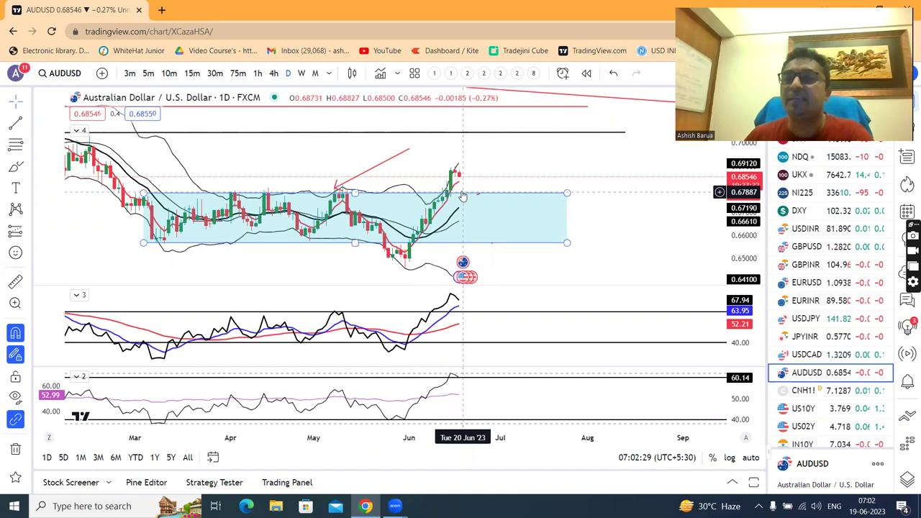
pyautogui.click(483, 134)
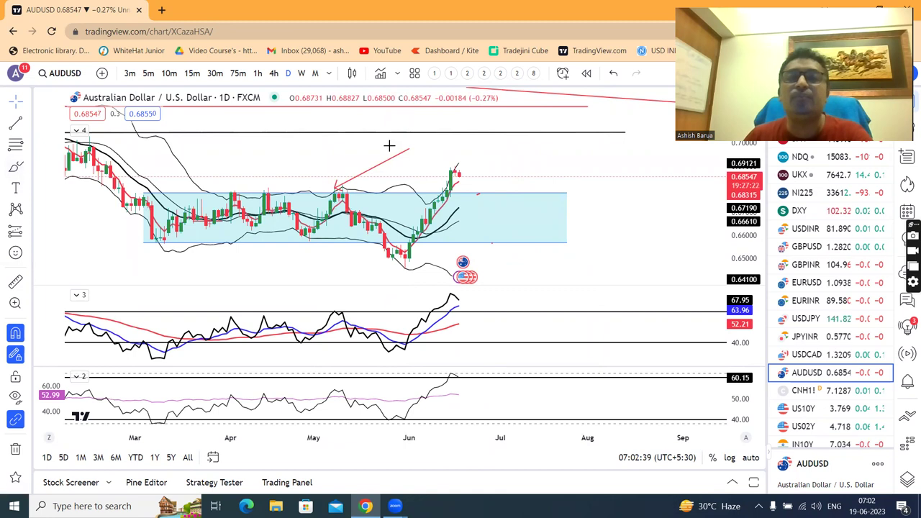
pyautogui.moveTo(436, 192)
pyautogui.mouseDown()
pyautogui.moveTo(455, 164)
pyautogui.moveTo(485, 189)
pyautogui.moveTo(531, 132)
pyautogui.mouseUp()
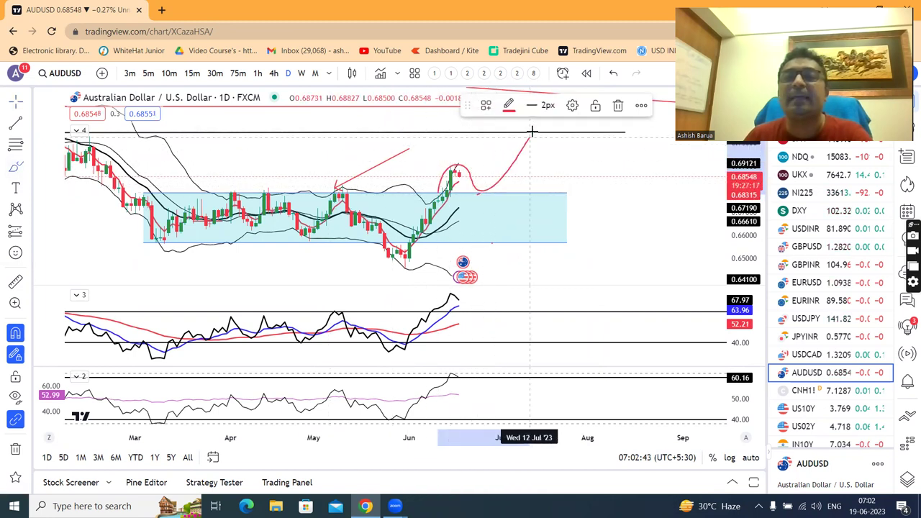
# Brush a small red oval around the path's dip at the blue zone's upper edge
pyautogui.moveTo(504, 185)
pyautogui.mouseDown()
pyautogui.moveTo(477, 190)
pyautogui.moveTo(494, 196)
pyautogui.moveTo(501, 187)
pyautogui.mouseUp()
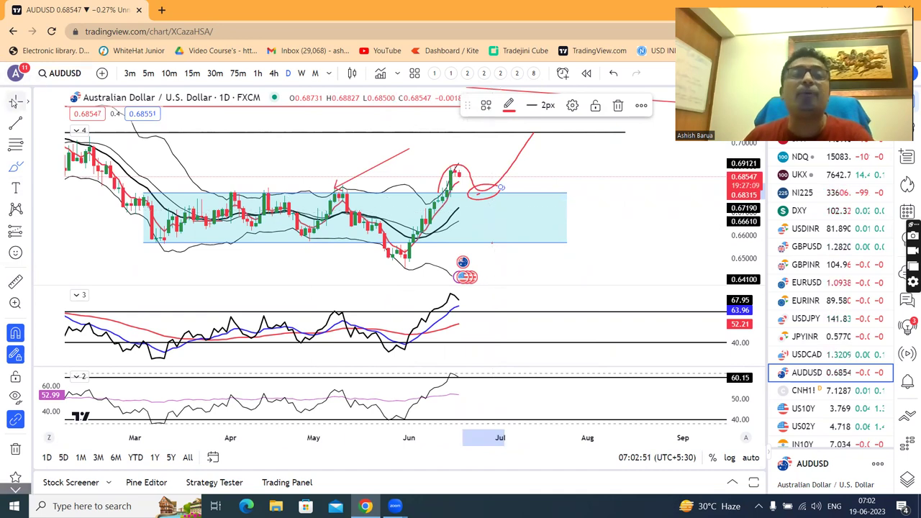
pyautogui.click(13, 102)
pyautogui.click(641, 210)
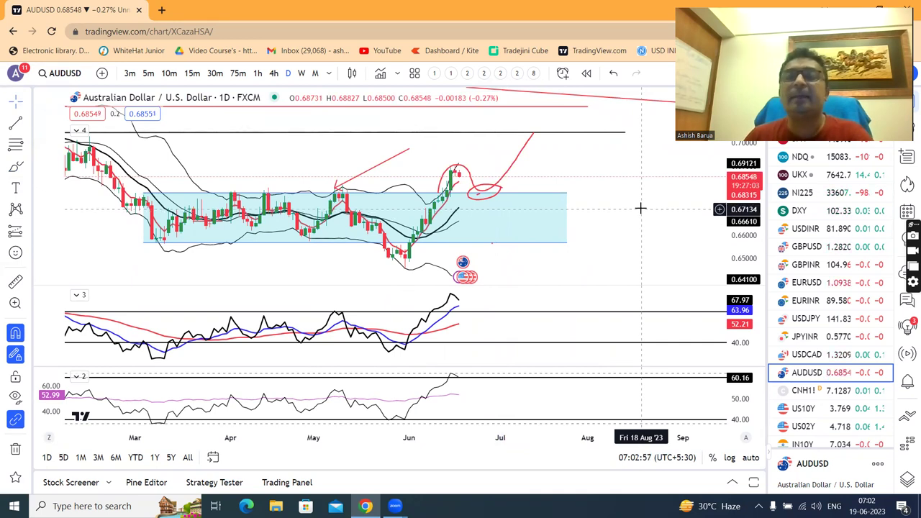
# Switch AUDUSD to the 1h timeframe, brush a short wavy red decline from the latest candles, and return to the daily chart
pyautogui.moveTo(637, 206); pyautogui.dragTo(597, 194)
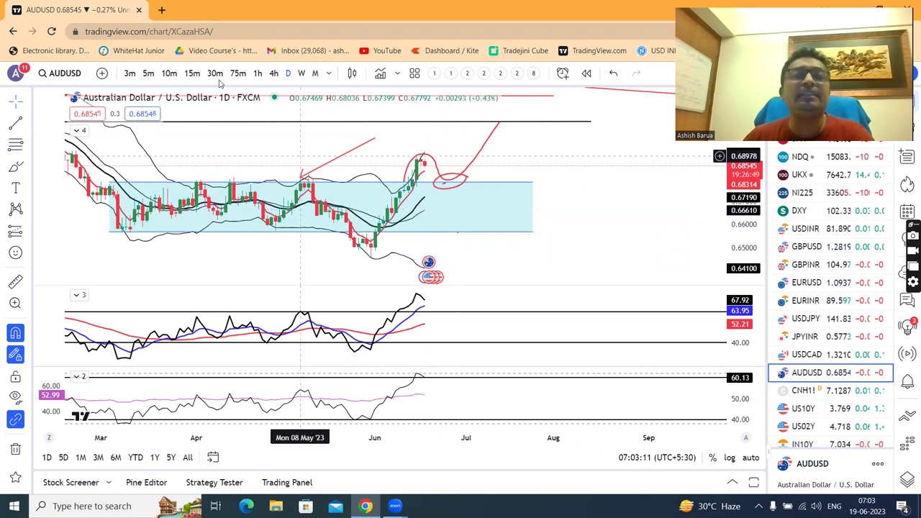
pyautogui.click(258, 73)
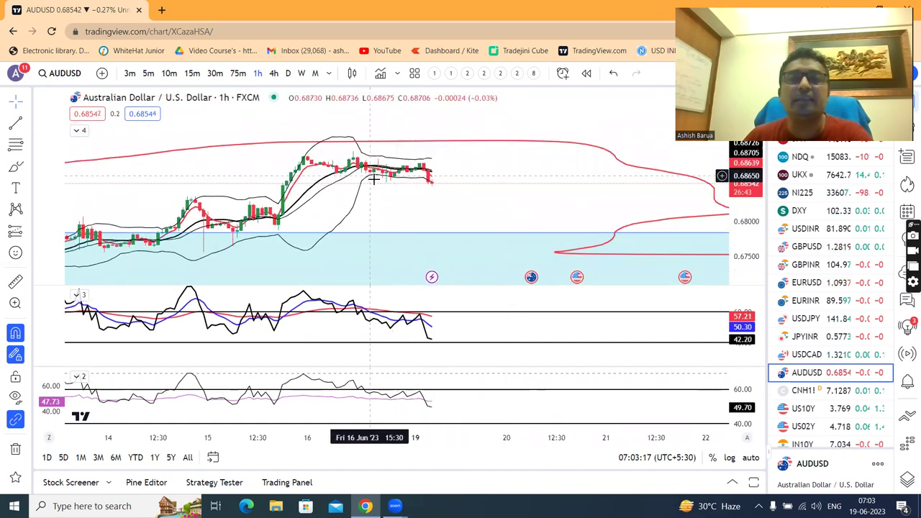
pyautogui.click(15, 166)
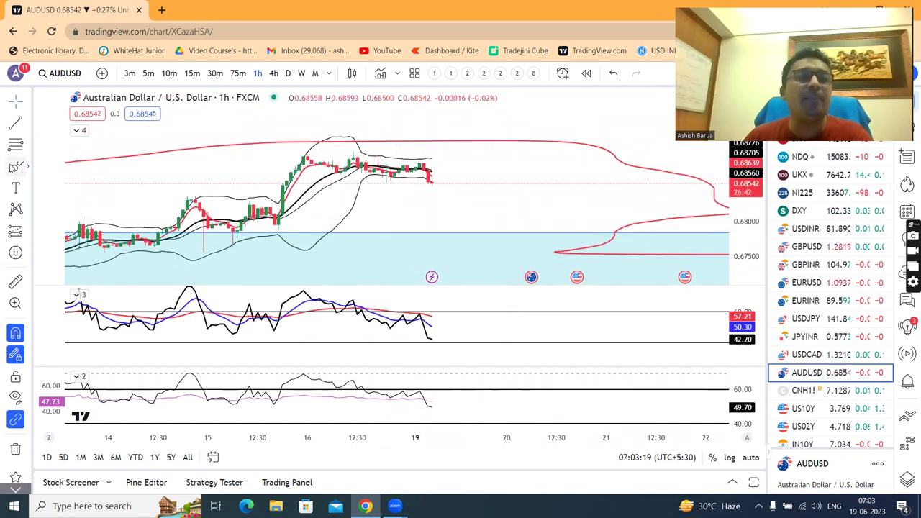
pyautogui.moveTo(430, 176); pyautogui.dragTo(465, 194)
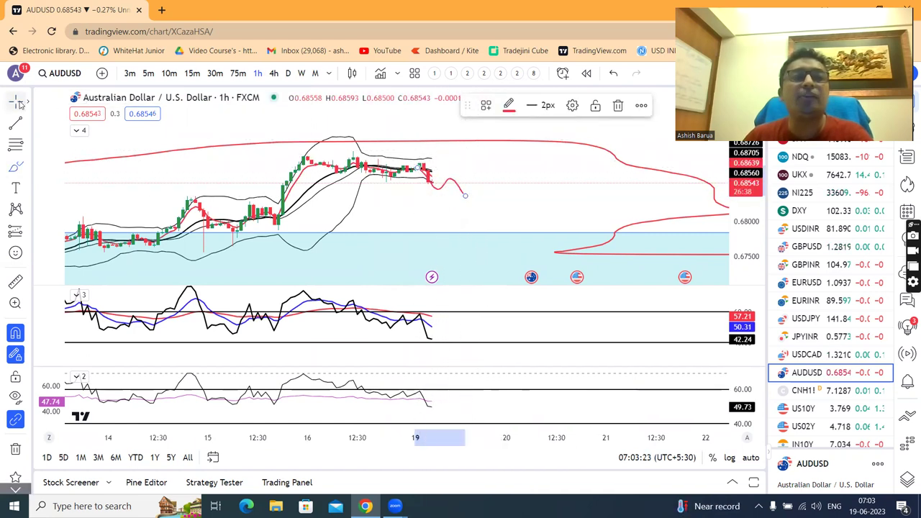
pyautogui.click(287, 74)
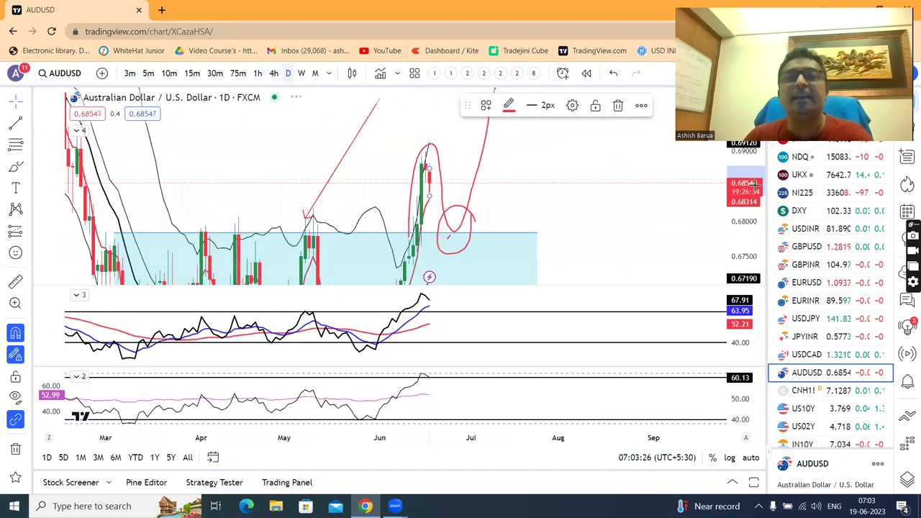
pyautogui.moveTo(750, 213); pyautogui.dragTo(750, 234)
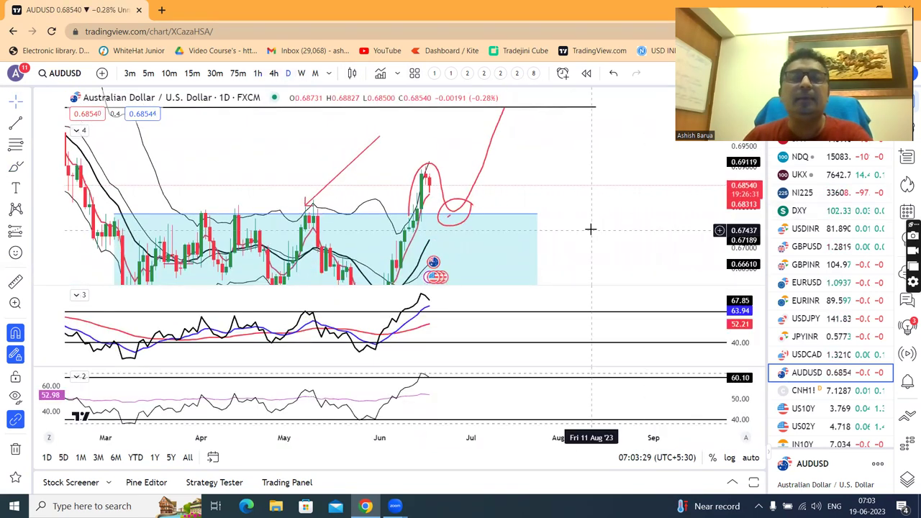
pyautogui.moveTo(590, 228); pyautogui.dragTo(667, 210)
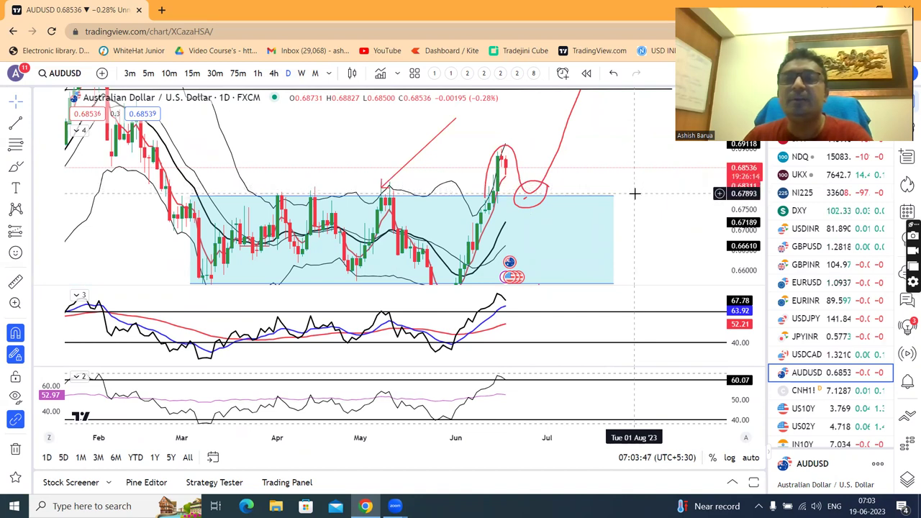
pyautogui.scroll(1, 646, 192)
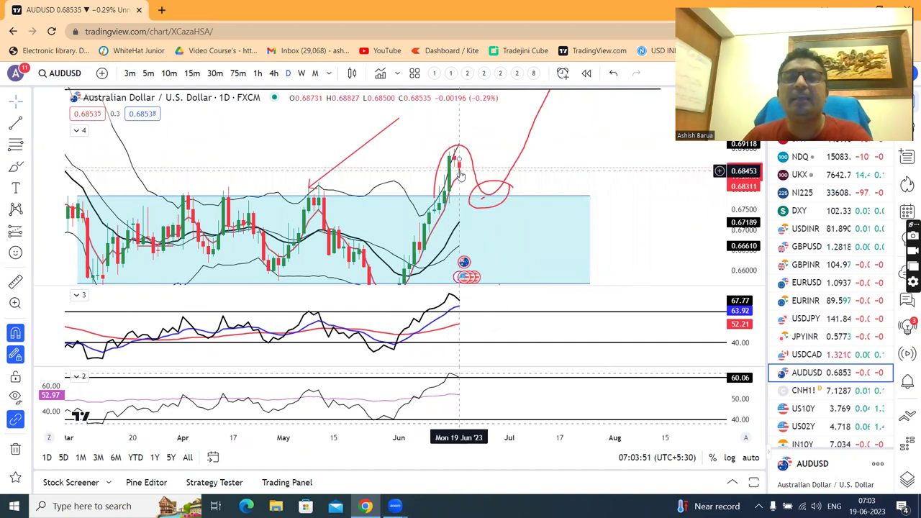
pyautogui.click(523, 126)
pyautogui.click(619, 116)
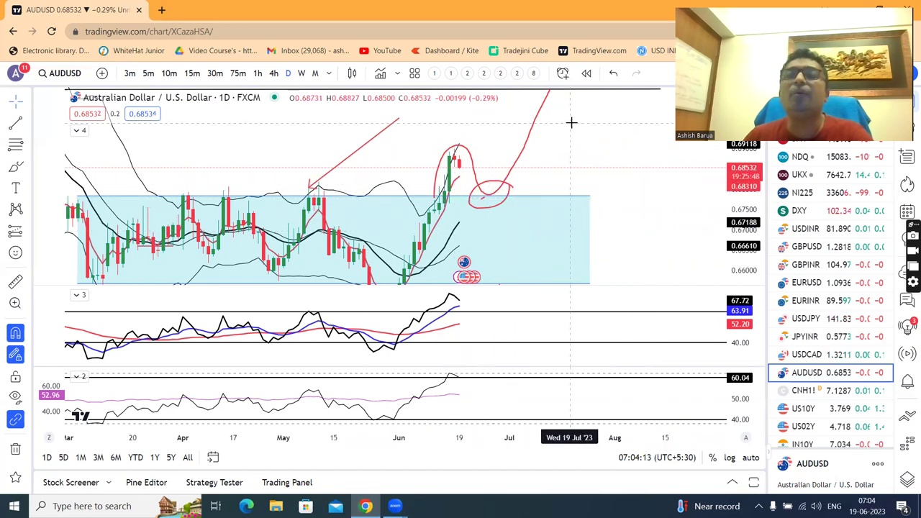
# Review the daily chart of CNH1! and open the UKOIL chart
pyautogui.click(827, 390)
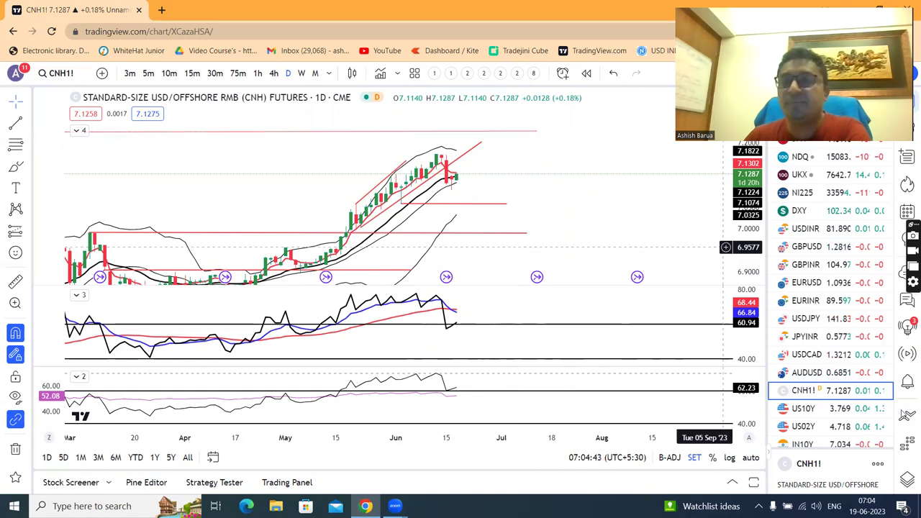
pyautogui.scroll(1, 848, 189)
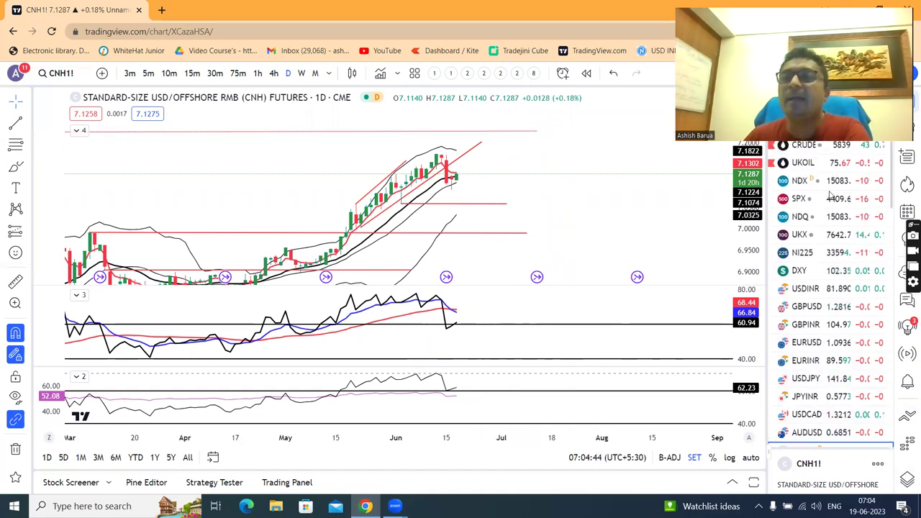
pyautogui.click(803, 163)
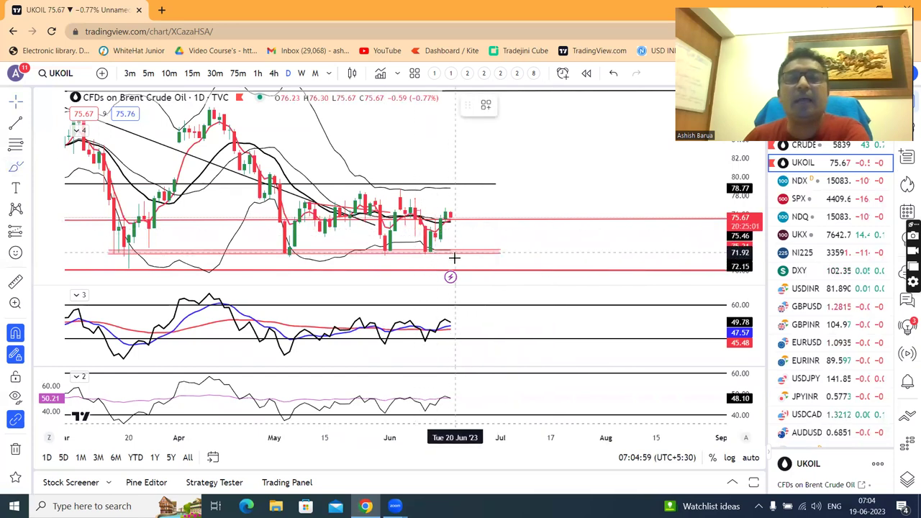
# Brush a small red arc under UKOIL's mid-June low at the pink zone and delete the separate brush stroke beside the latest candles
pyautogui.moveTo(436, 250)
pyautogui.mouseDown()
pyautogui.moveTo(422, 247)
pyautogui.moveTo(424, 256)
pyautogui.moveTo(436, 252)
pyautogui.mouseUp()
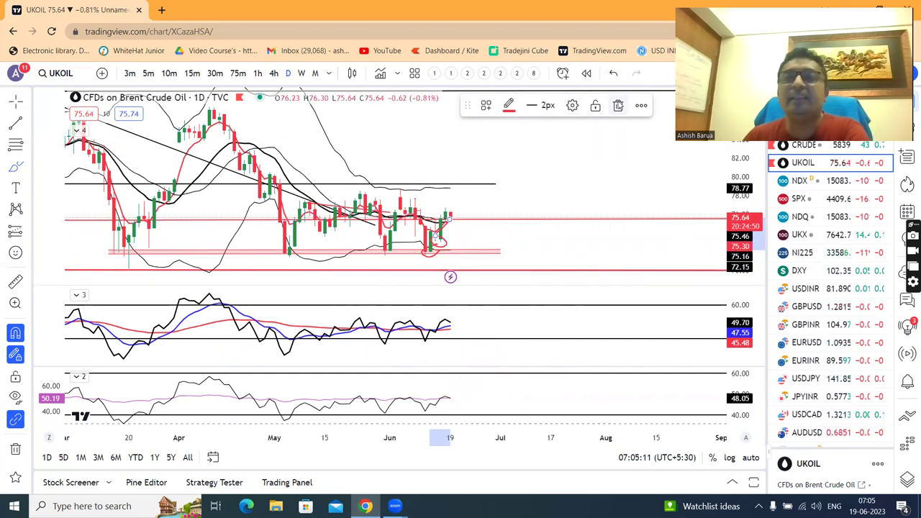
pyautogui.click(617, 105)
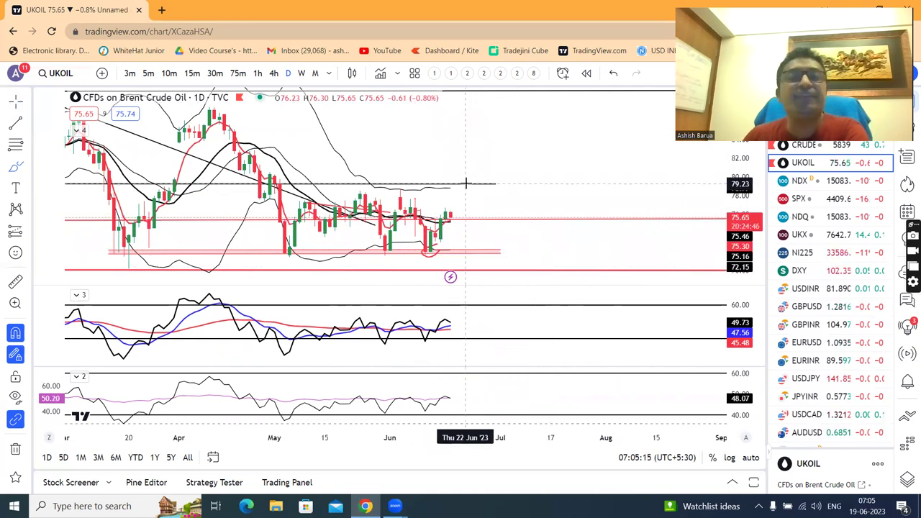
pyautogui.click(437, 245)
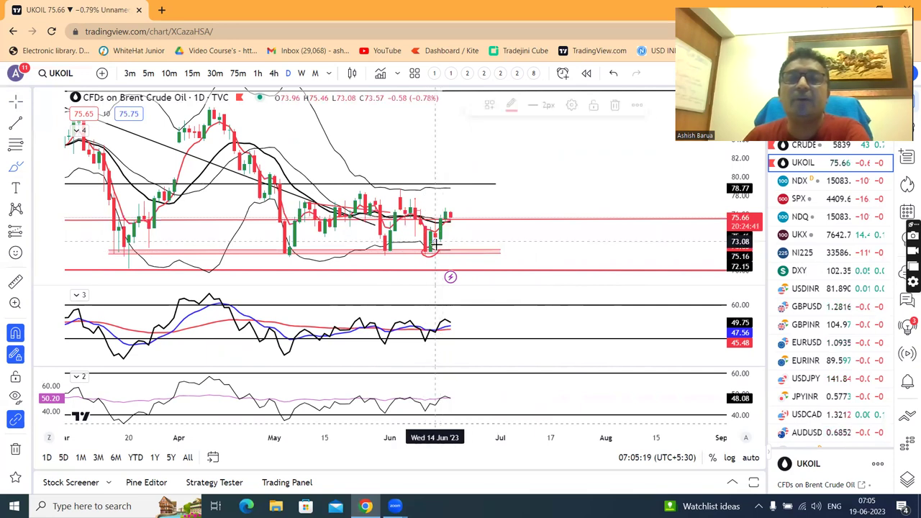